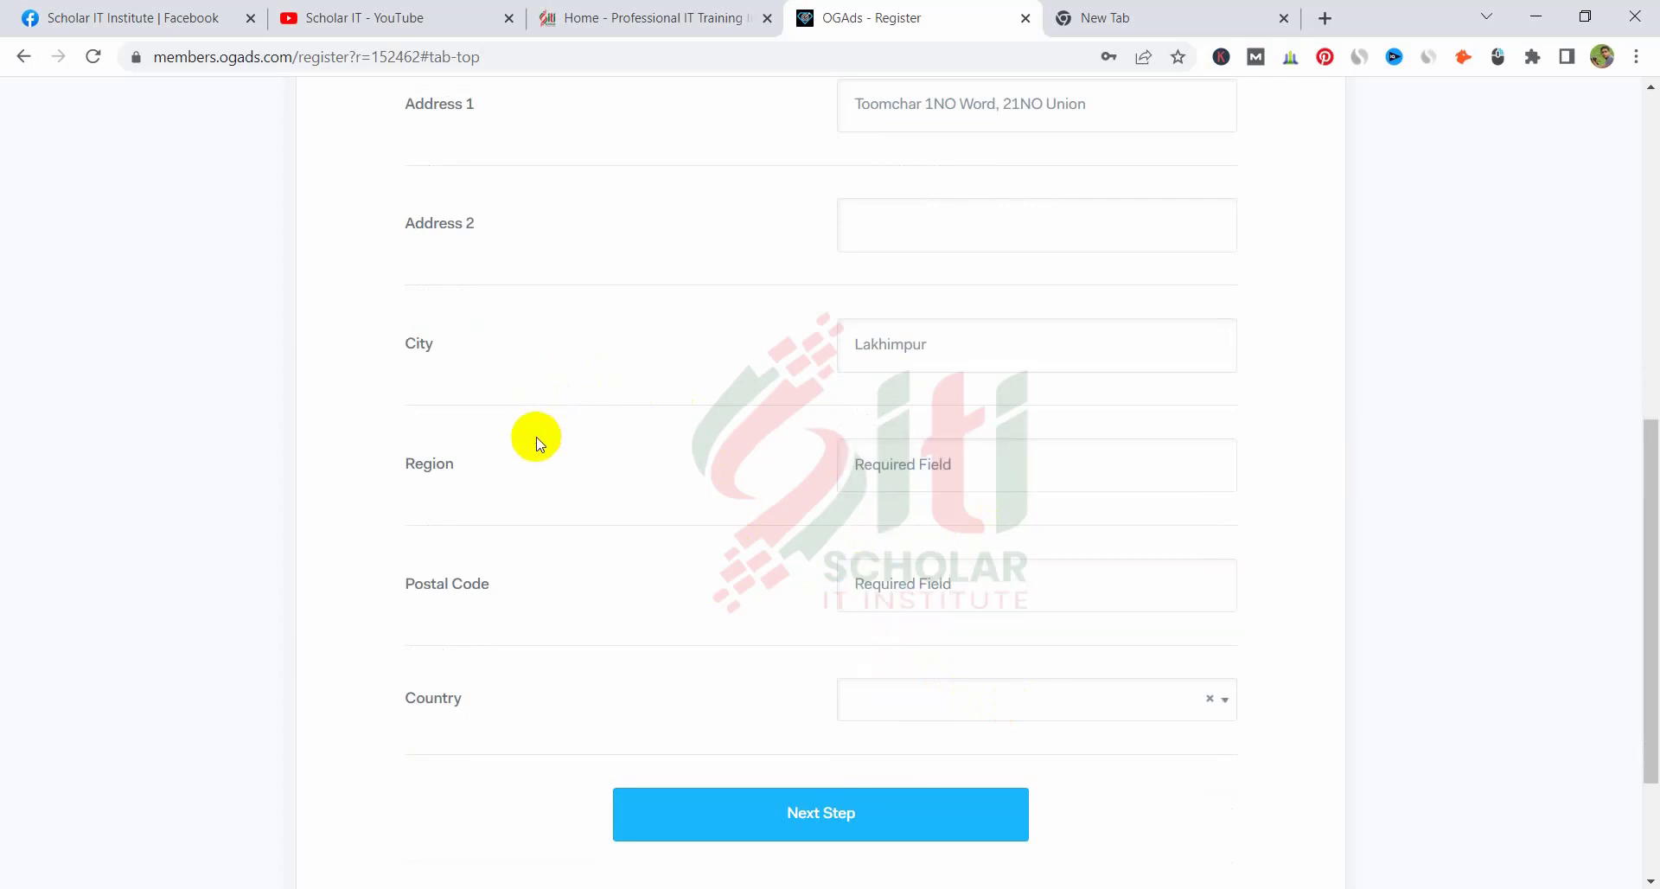
Step: Fill in the region and postal code in the registration's address details
{"action": "left_click", "coordinate": [910, 465]}
{"action": "type", "text": "Bangladeshi"}
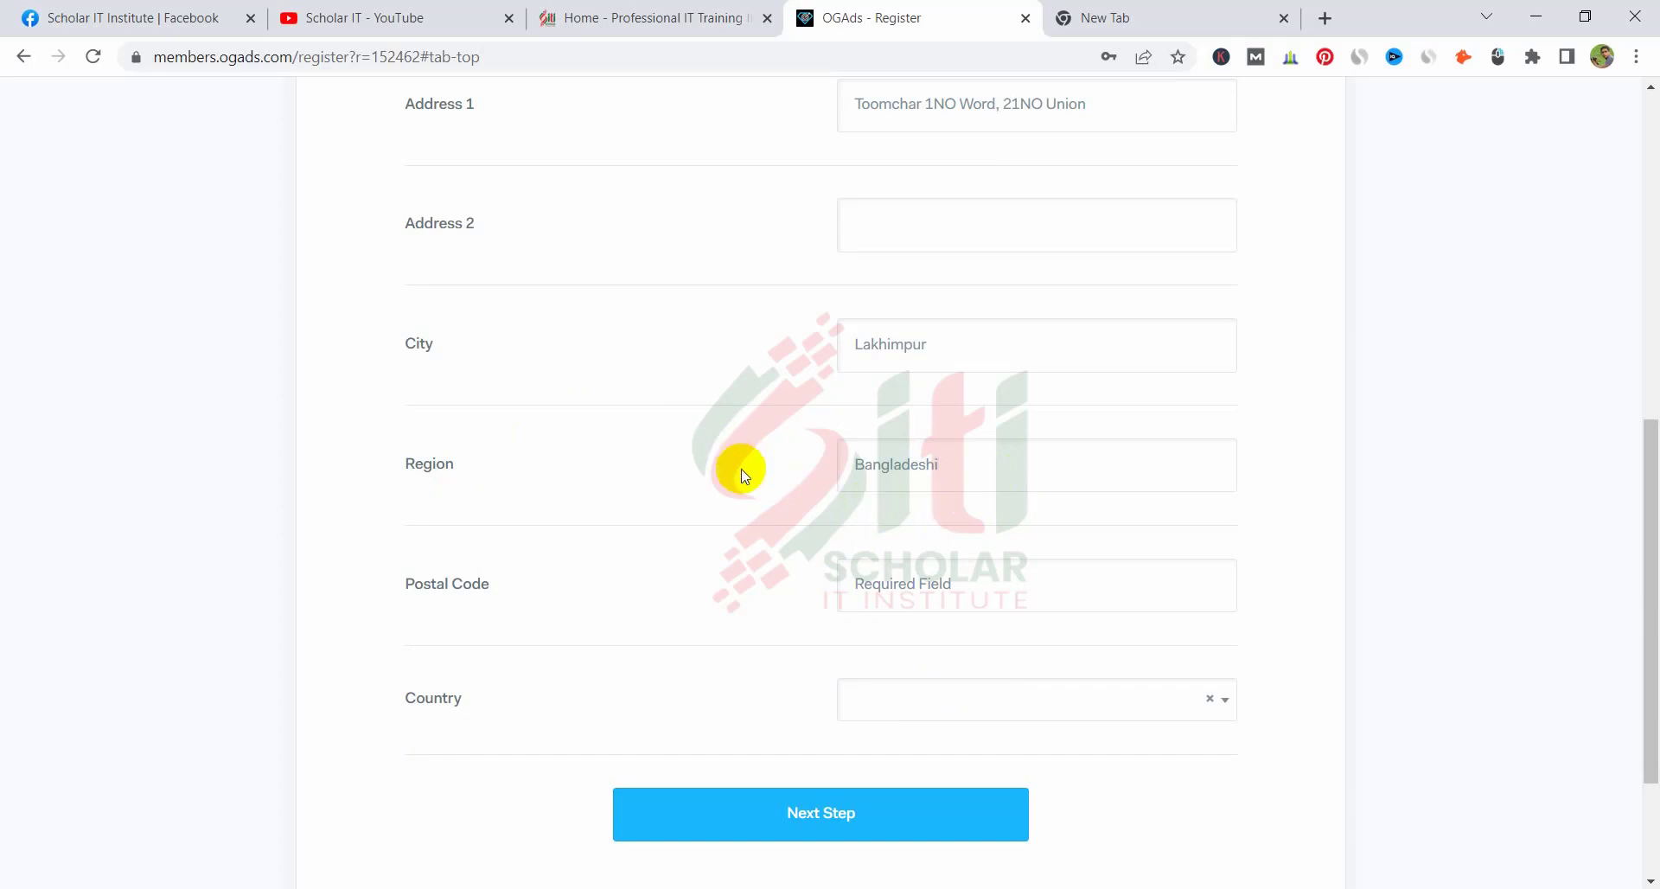
{"action": "left_click", "coordinate": [918, 586]}
{"action": "type", "text": "3700"}
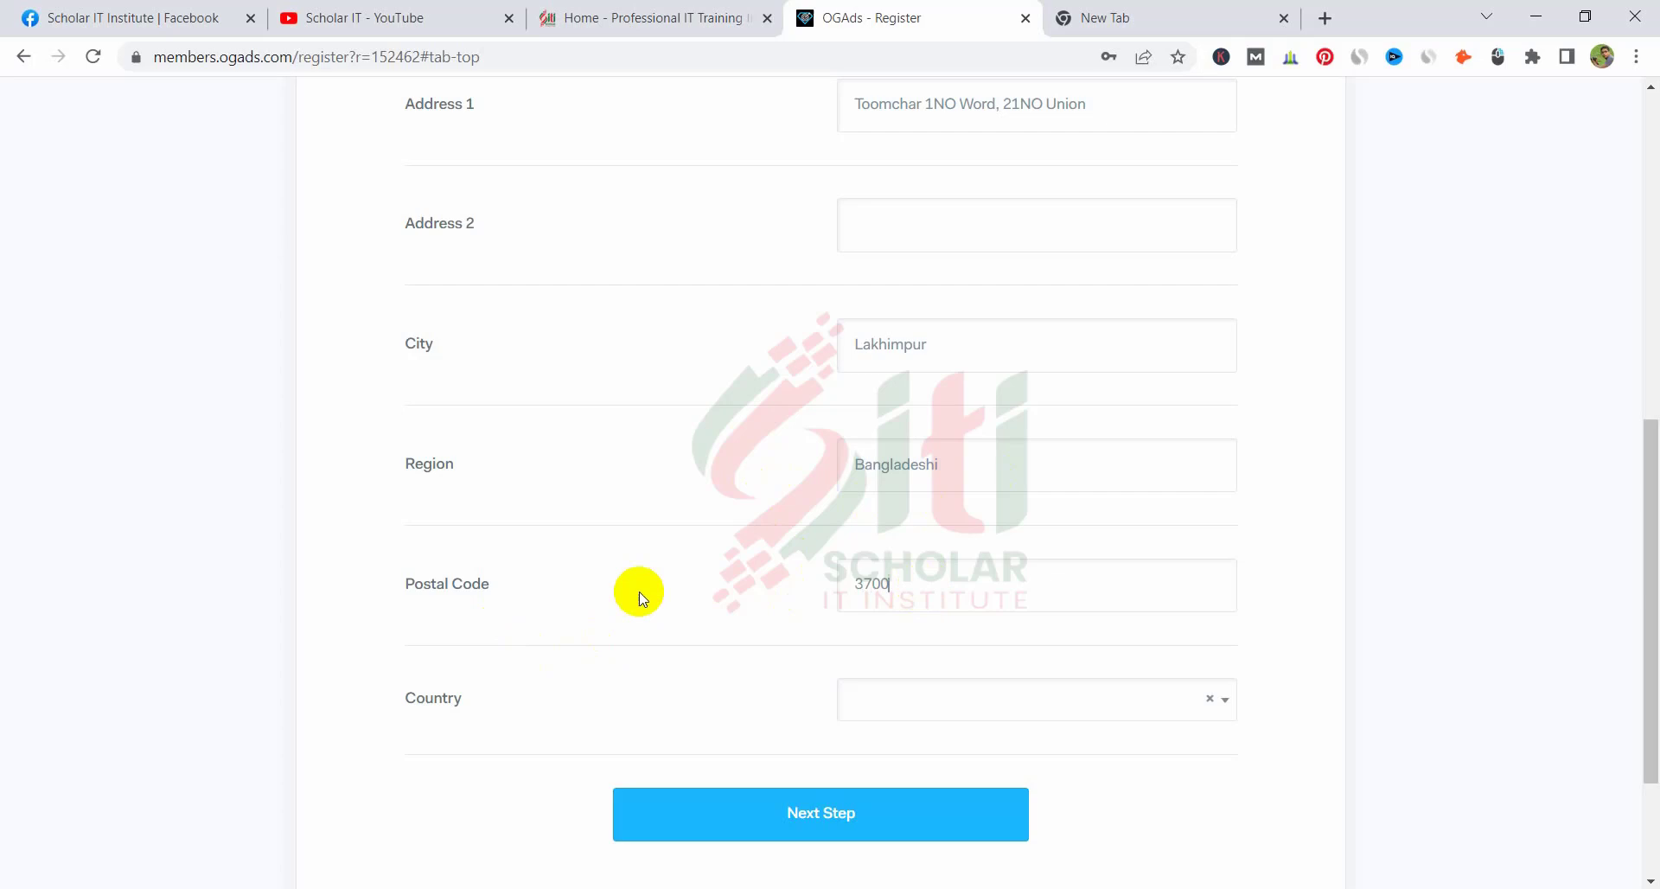
Step: Choose Bangladesh as the country in the address details
{"action": "scroll", "coordinate": [637, 592], "scroll_direction": "down", "scroll_amount": 1}
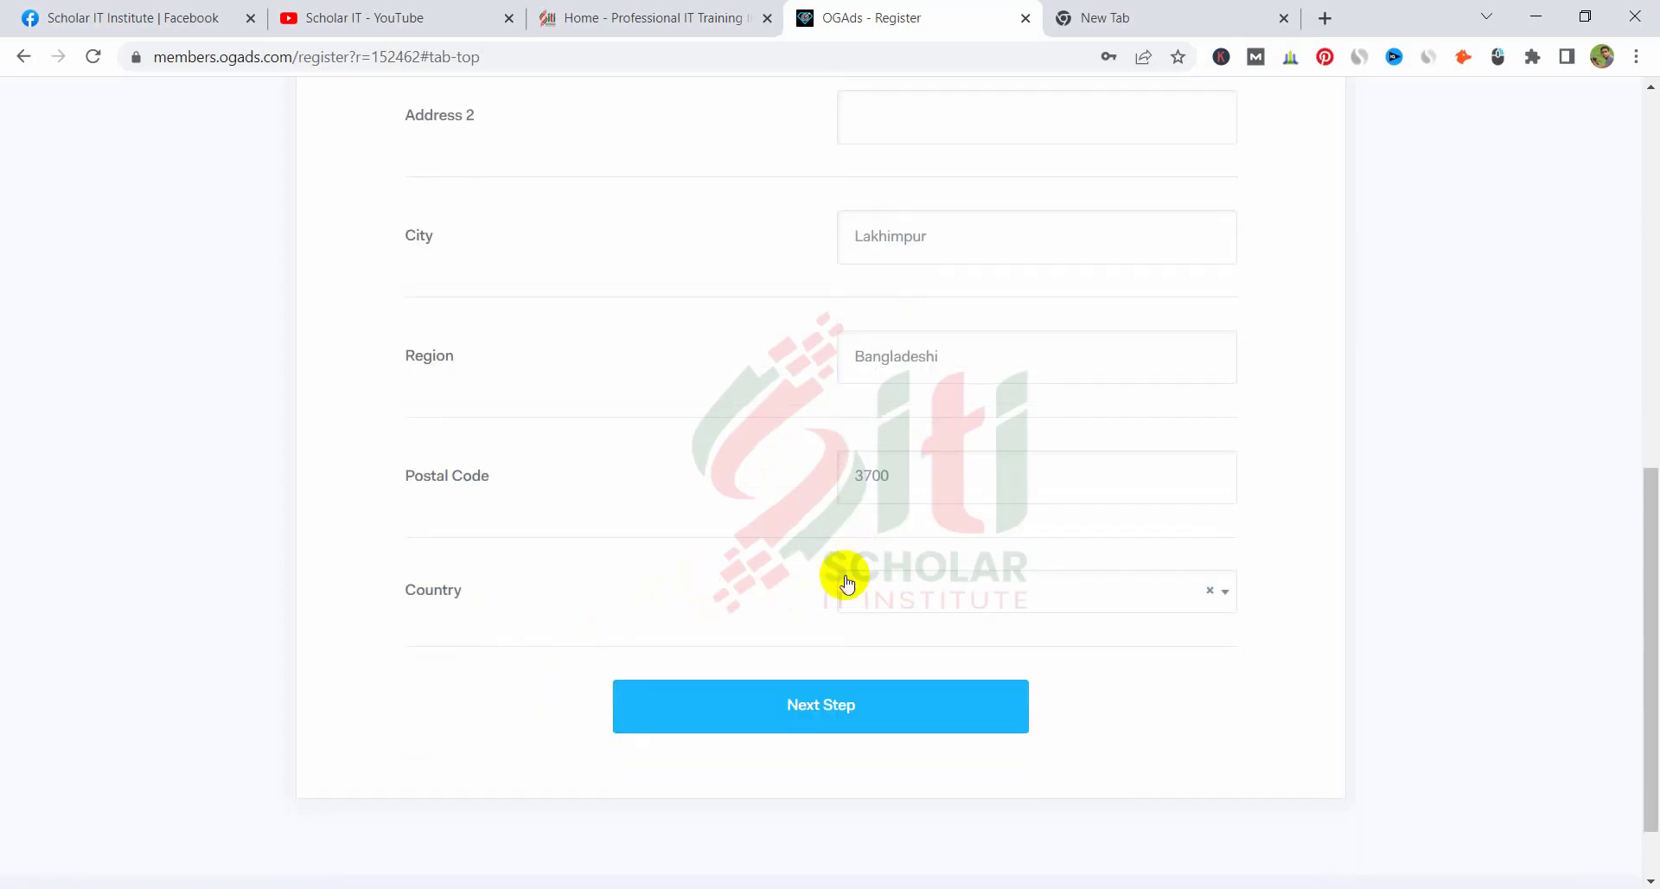
{"action": "left_click", "coordinate": [872, 592]}
{"action": "scroll", "coordinate": [996, 426], "scroll_direction": "down", "scroll_amount": 6}
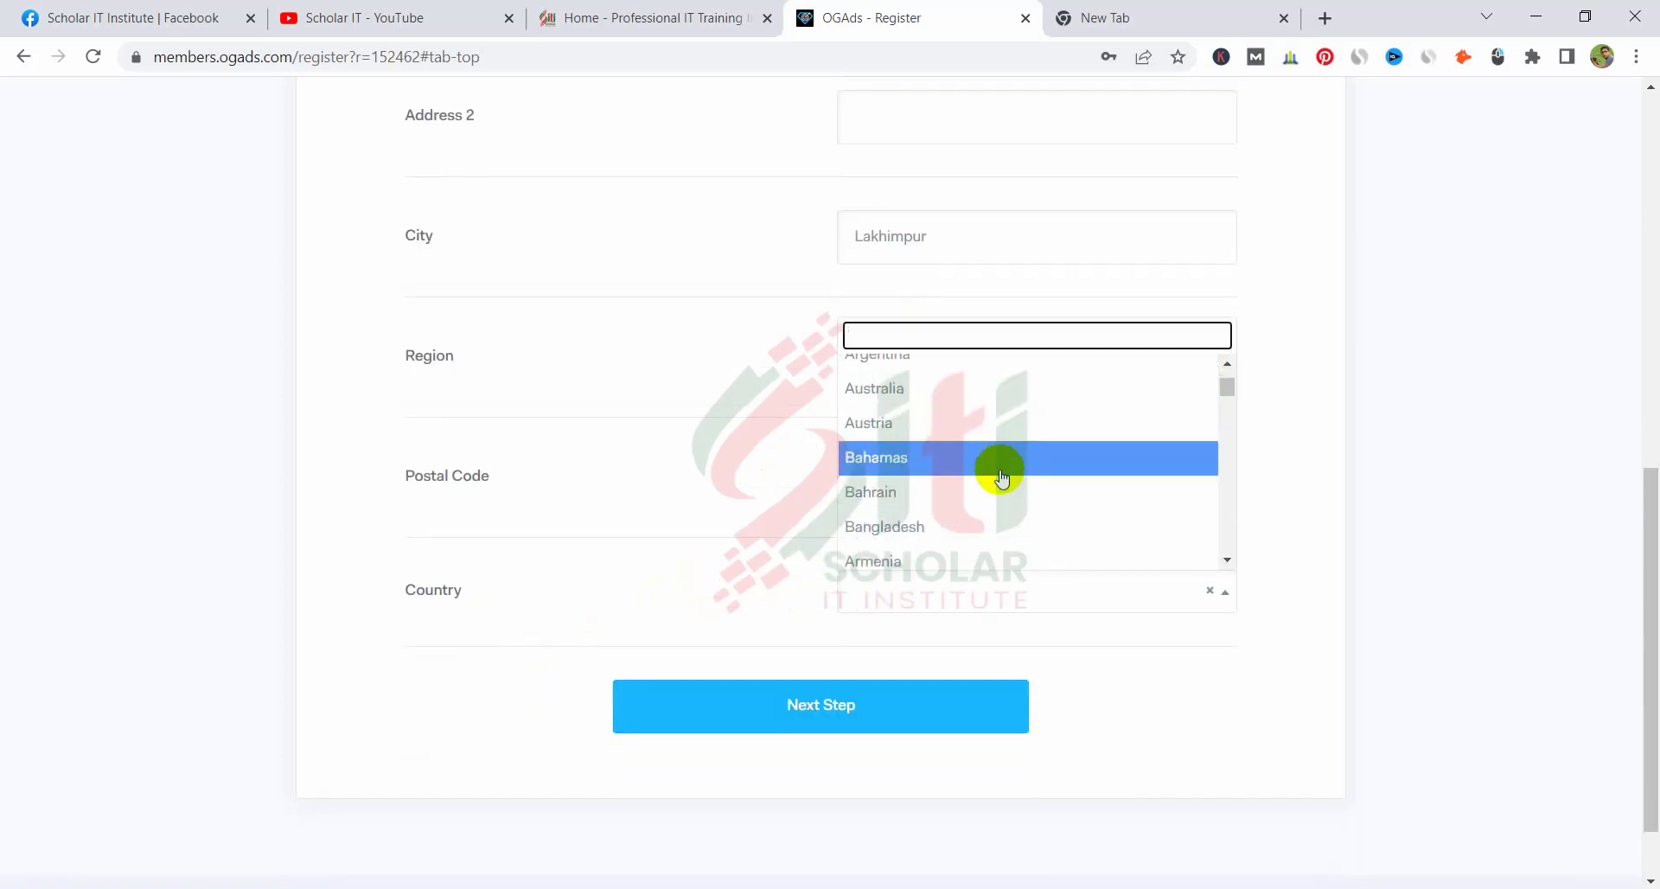
{"action": "left_click", "coordinate": [952, 434]}
Step: Review the completed address details and continue to the registration's questions section
{"action": "scroll", "coordinate": [653, 484], "scroll_direction": "up", "scroll_amount": 4}
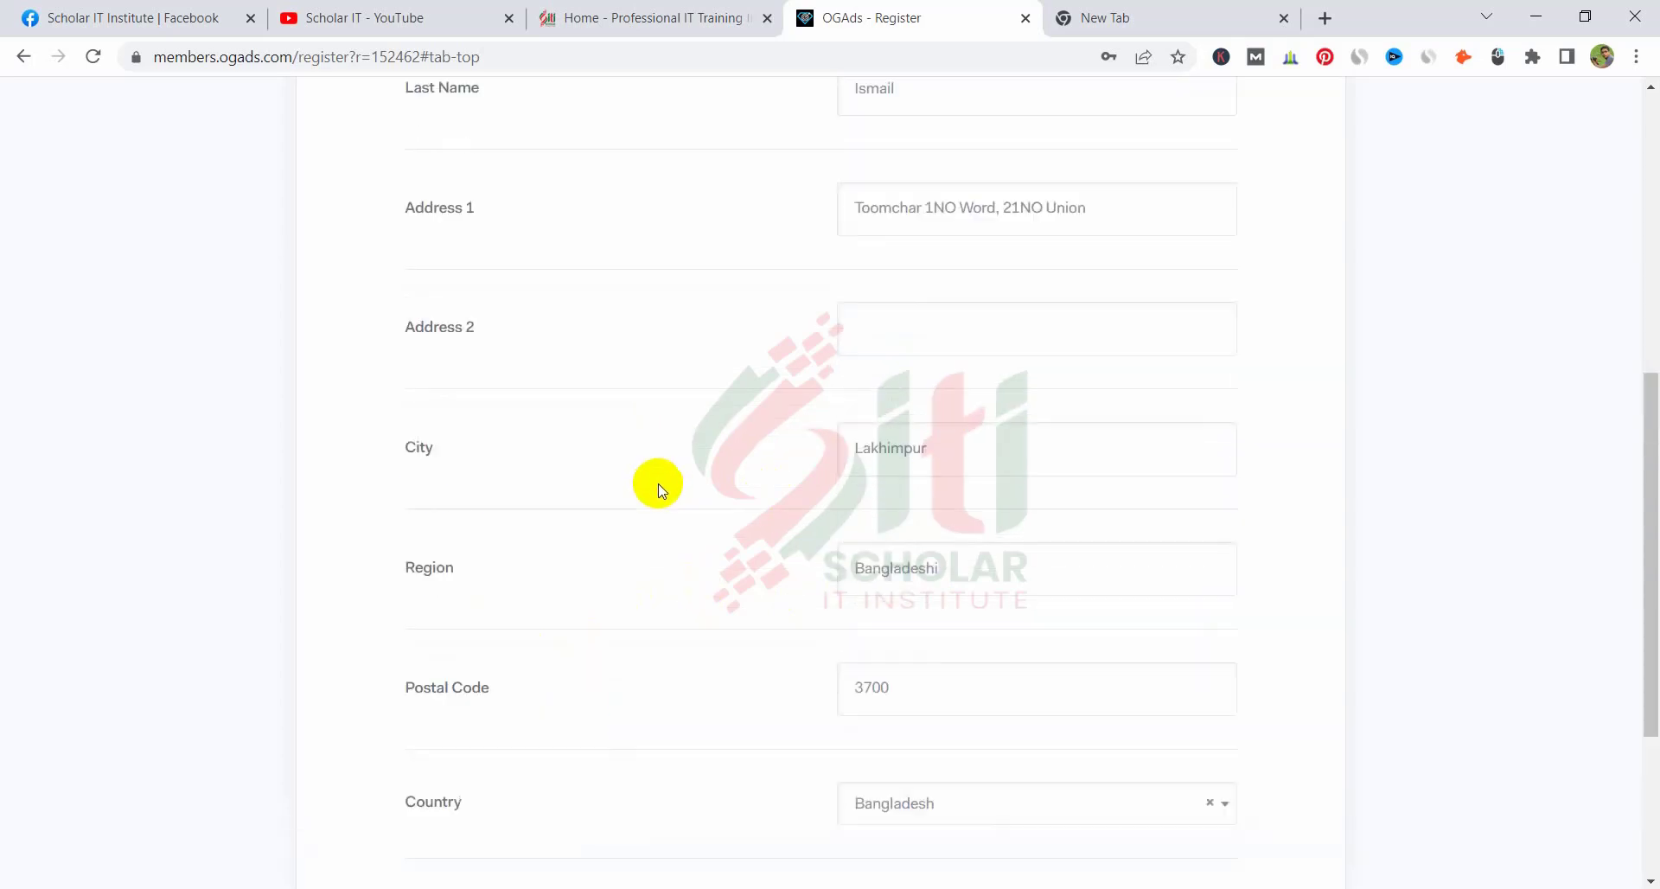
{"action": "scroll", "coordinate": [657, 489], "scroll_direction": "down", "scroll_amount": 4}
{"action": "scroll", "coordinate": [729, 538], "scroll_direction": "up", "scroll_amount": 4}
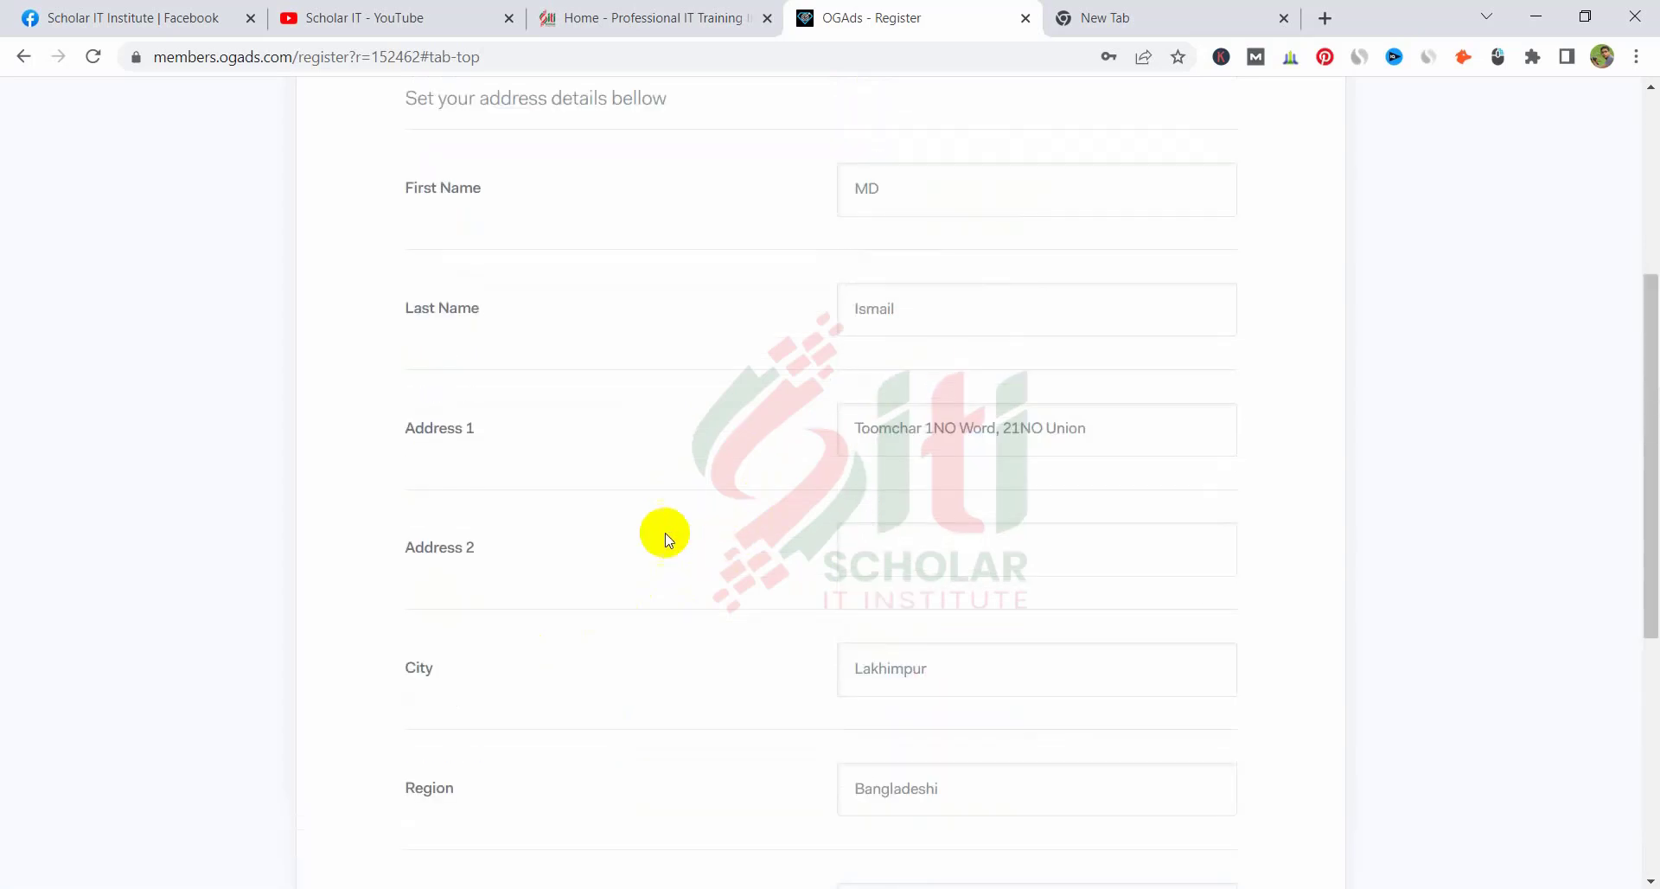
{"action": "scroll", "coordinate": [666, 519], "scroll_direction": "up", "scroll_amount": 4}
{"action": "scroll", "coordinate": [865, 554], "scroll_direction": "down", "scroll_amount": 10}
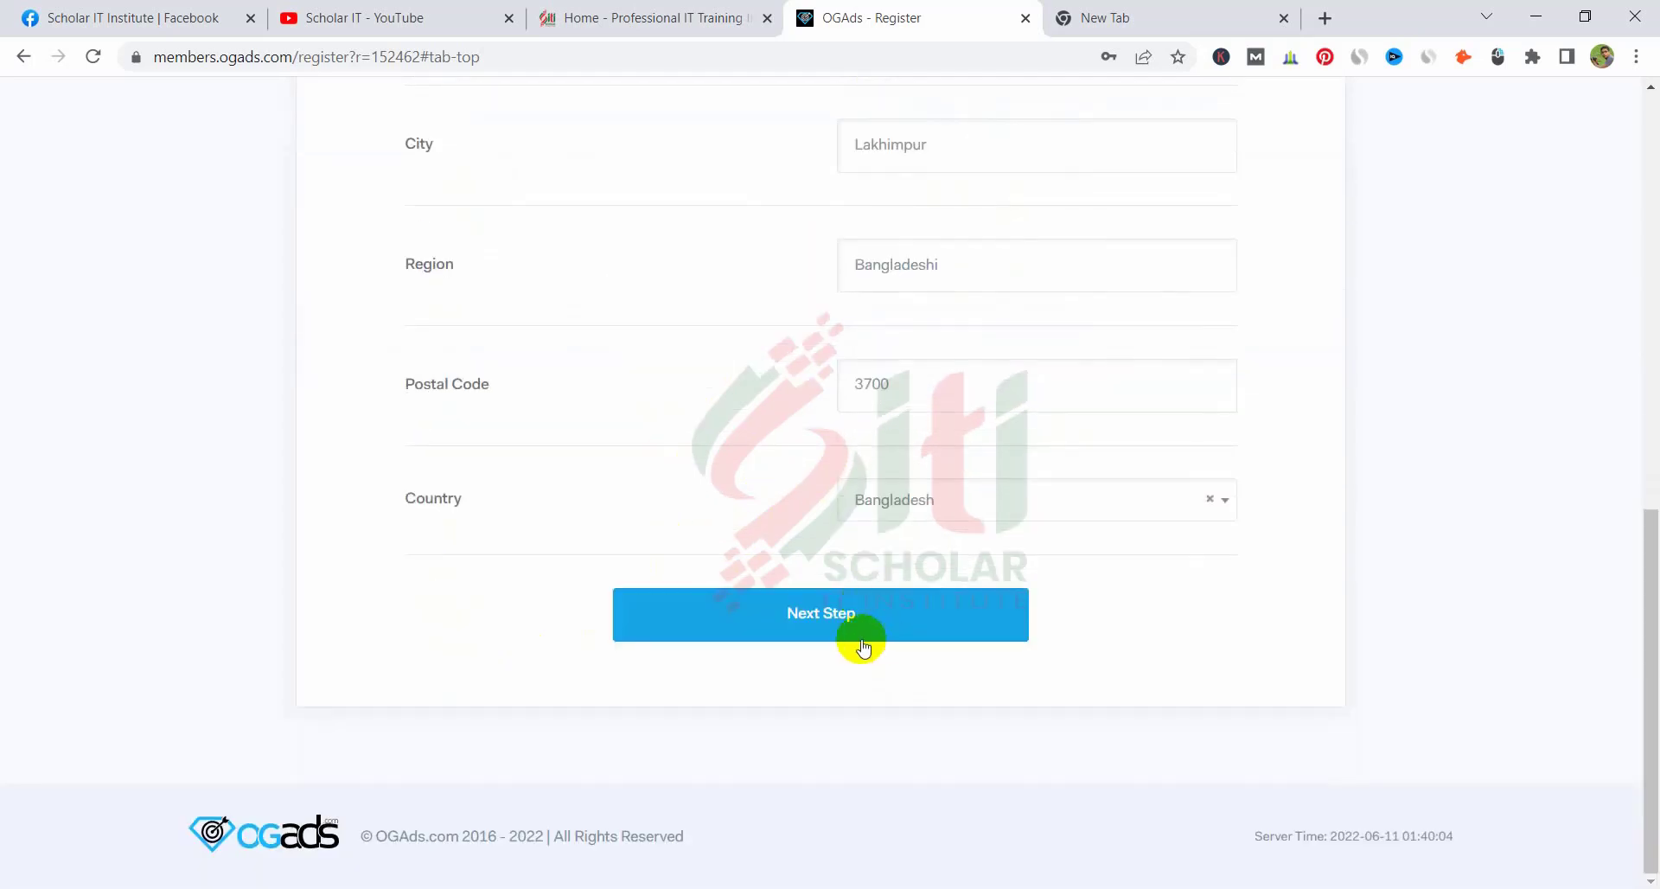
{"action": "left_click", "coordinate": [859, 629]}
Step: Look through the questionnaire's general information and traffic sources questions
{"action": "scroll", "coordinate": [972, 604], "scroll_direction": "down", "scroll_amount": 20}
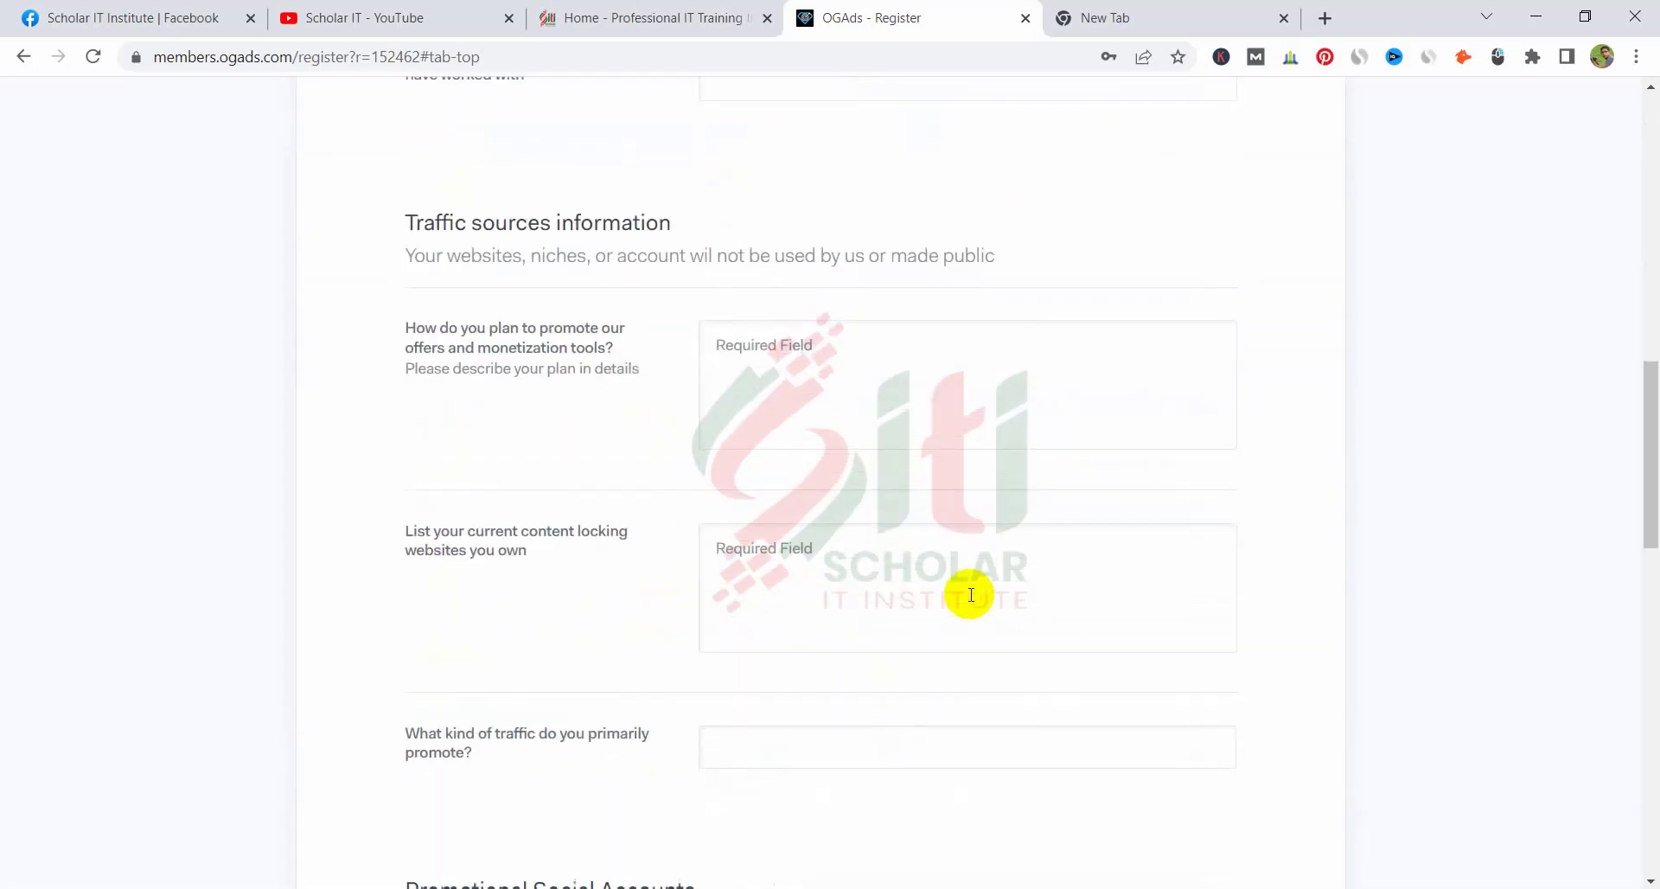
{"action": "left_click", "coordinate": [969, 601]}
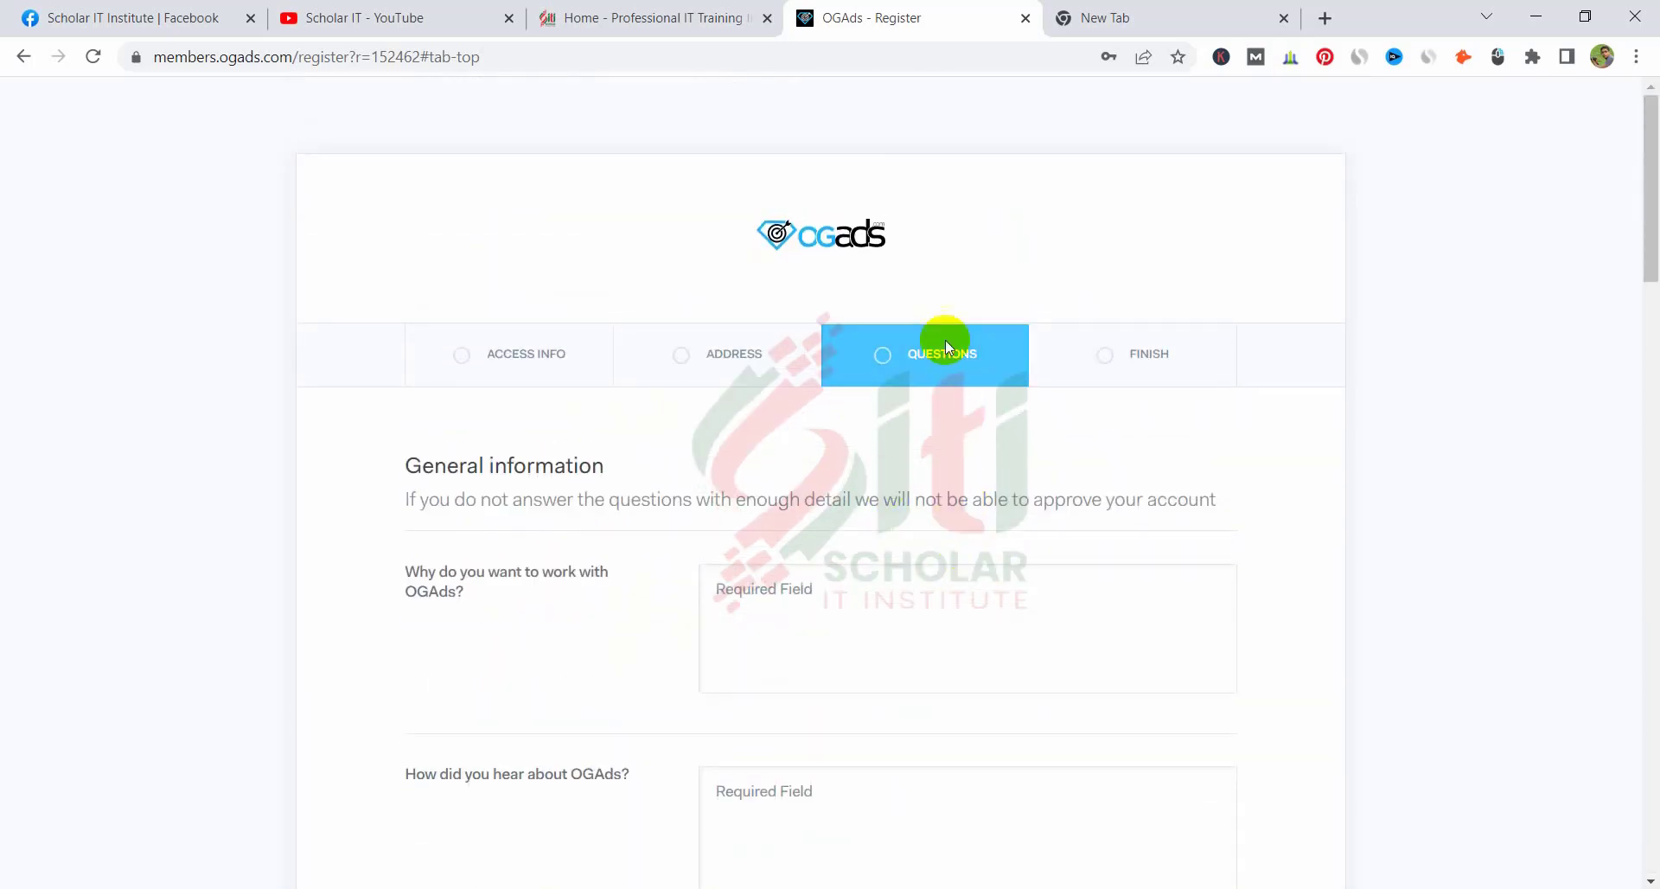
{"action": "scroll", "coordinate": [778, 493], "scroll_direction": "down", "scroll_amount": 6}
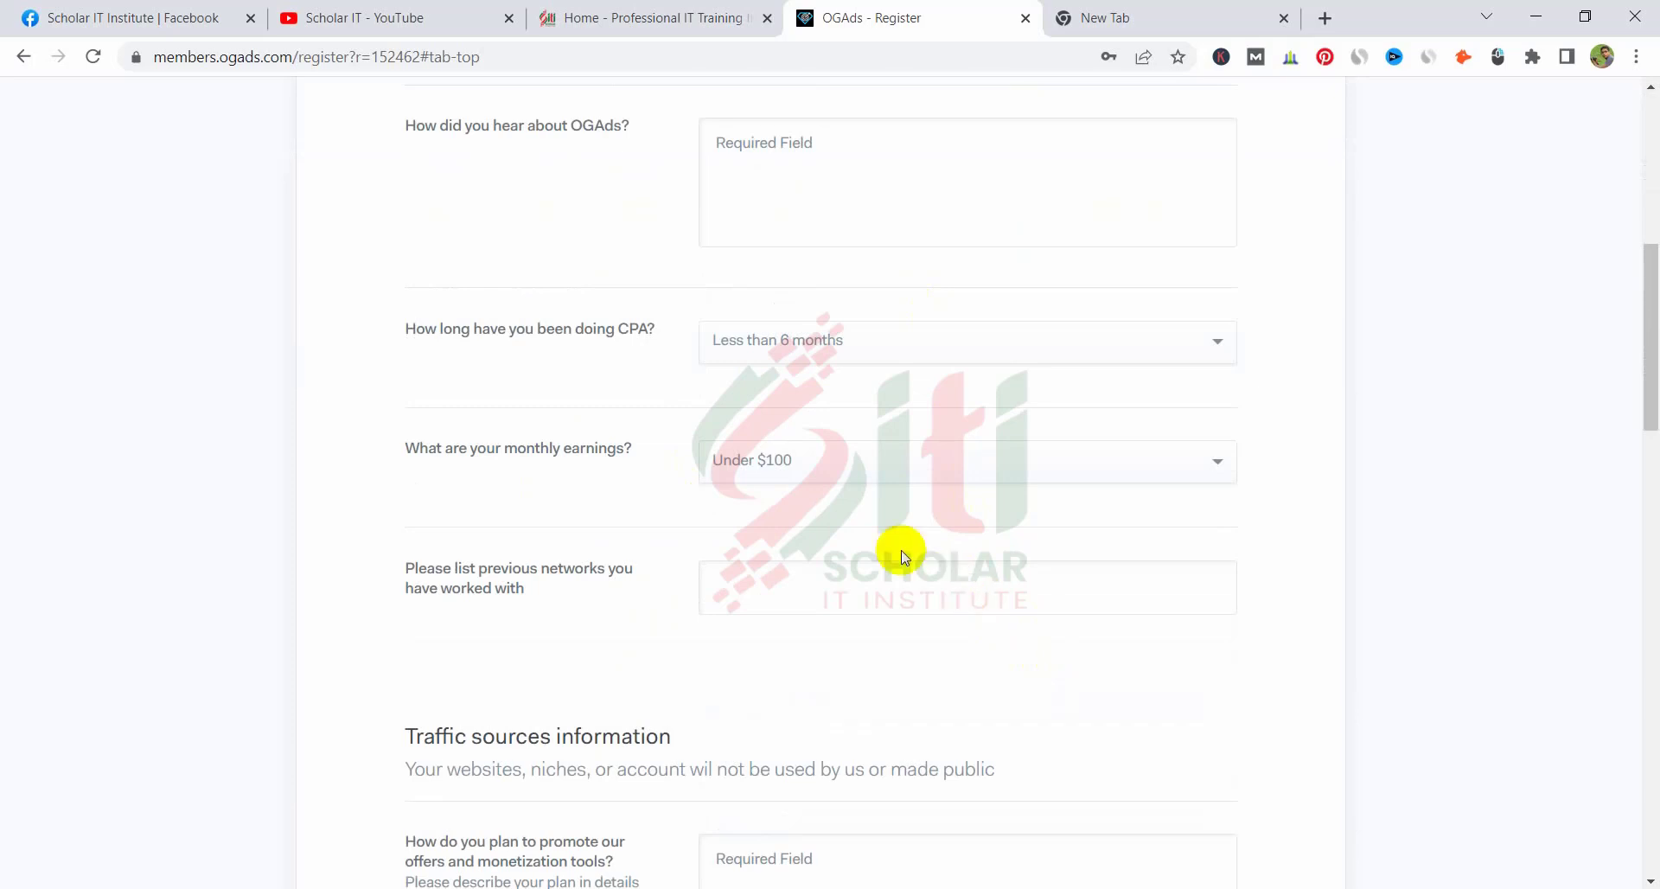
{"action": "scroll", "coordinate": [841, 697], "scroll_direction": "up", "scroll_amount": 6}
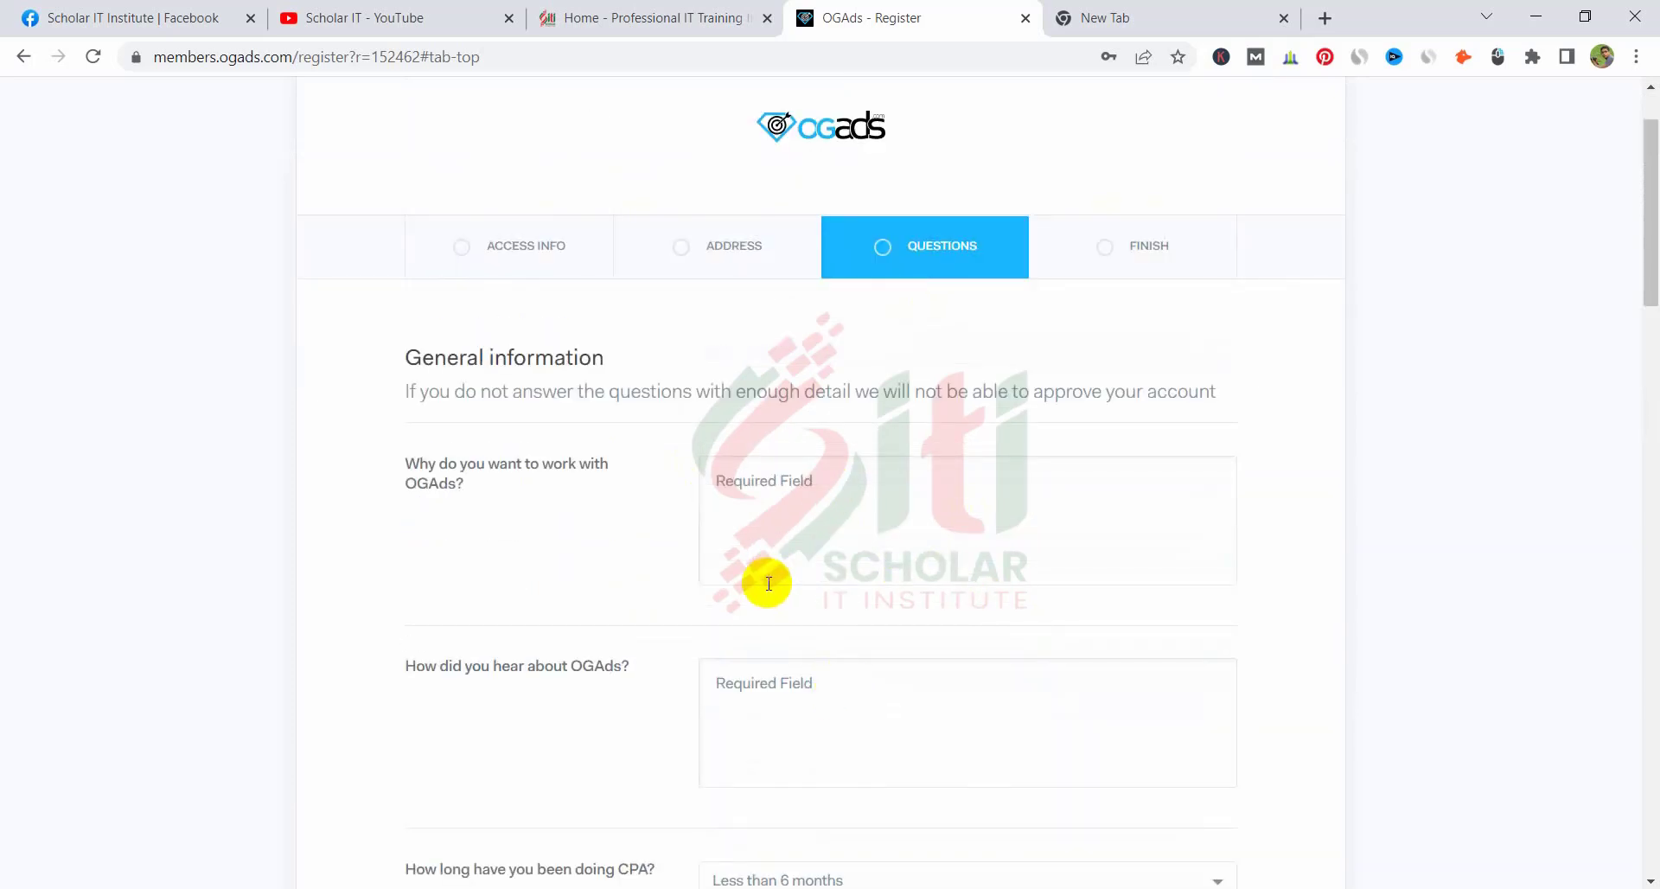
{"action": "scroll", "coordinate": [693, 563], "scroll_direction": "down", "scroll_amount": 20}
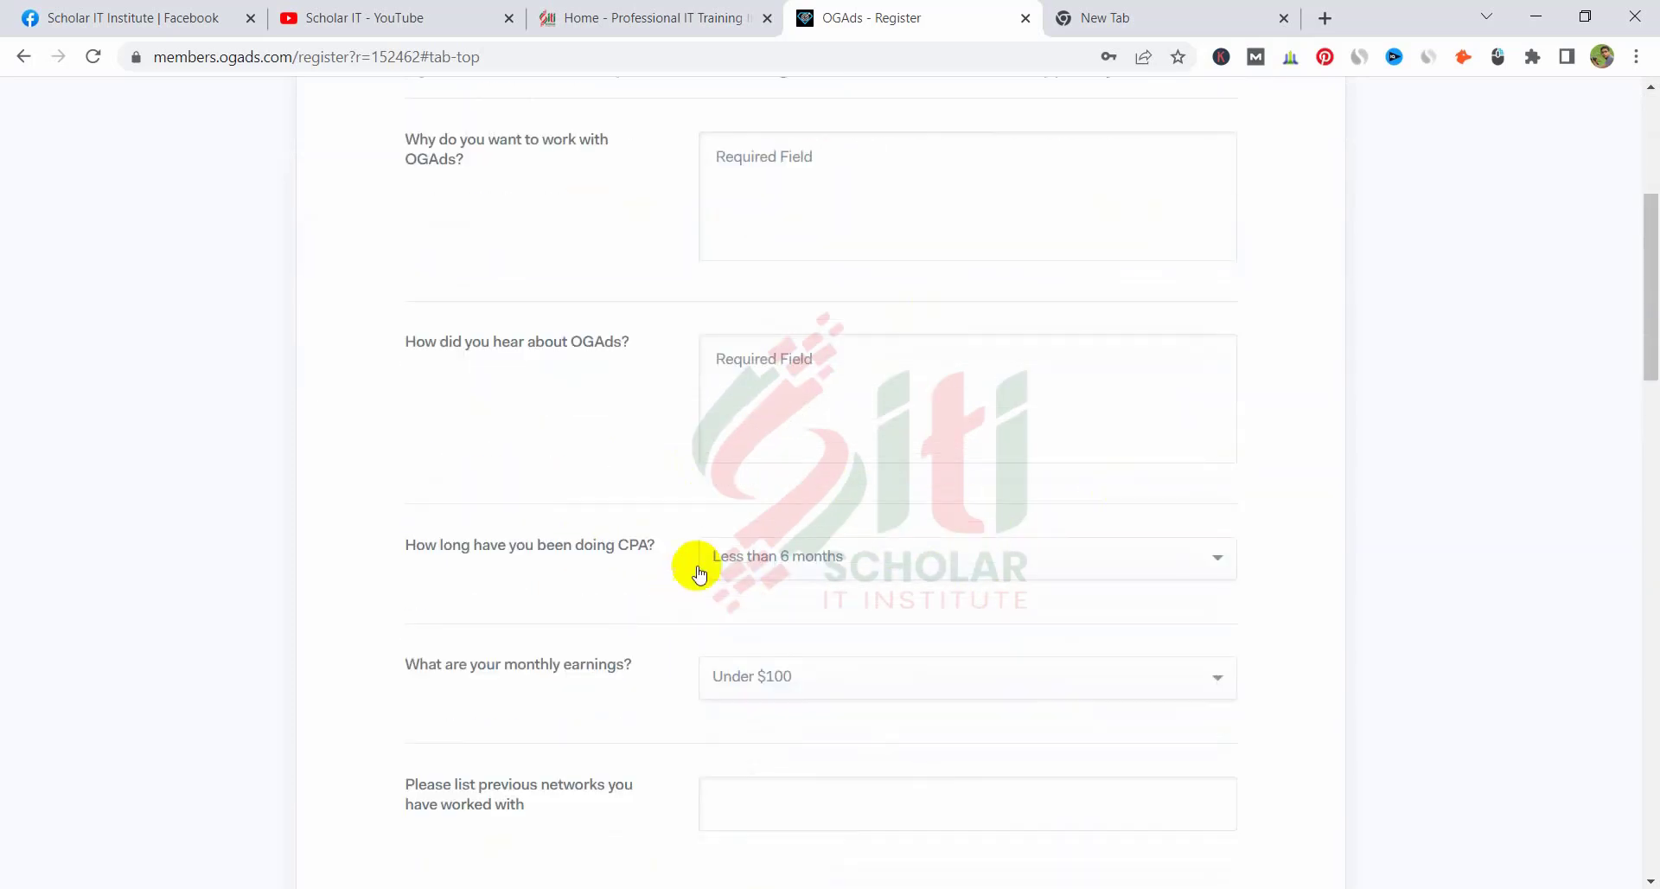
{"action": "scroll", "coordinate": [834, 556], "scroll_direction": "down", "scroll_amount": 3}
{"action": "scroll", "coordinate": [438, 519], "scroll_direction": "up", "scroll_amount": 12}
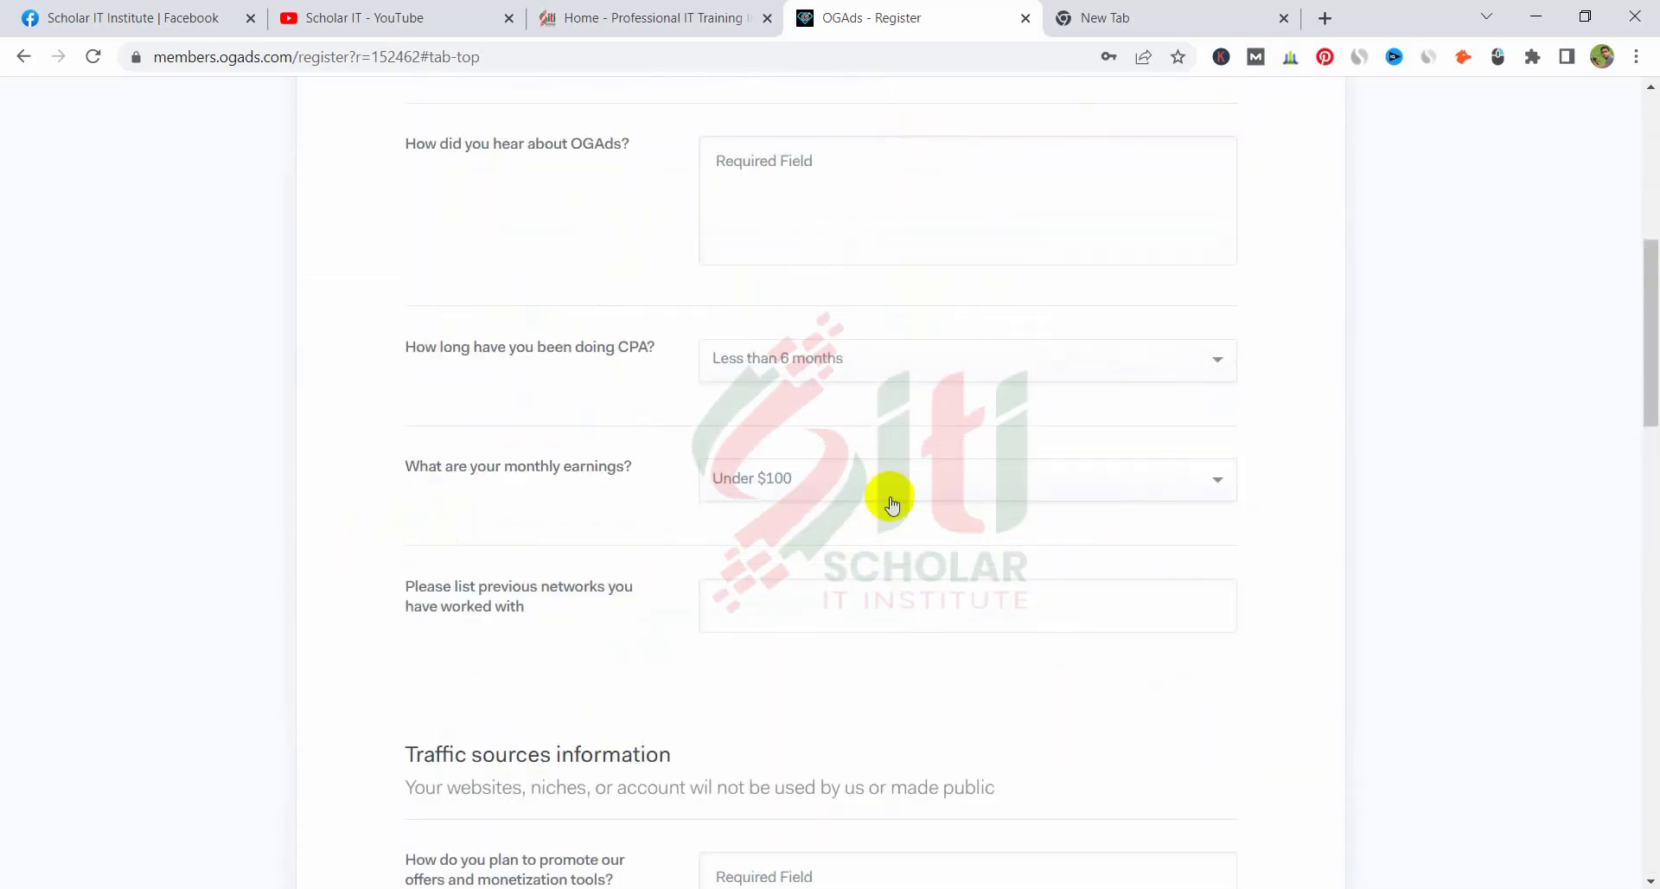
Step: Answer why you want to work with OGAds: "This network is top level network in world and high payout. They have excellent support system ."
{"action": "scroll", "coordinate": [1029, 774], "scroll_direction": "up", "scroll_amount": 6}
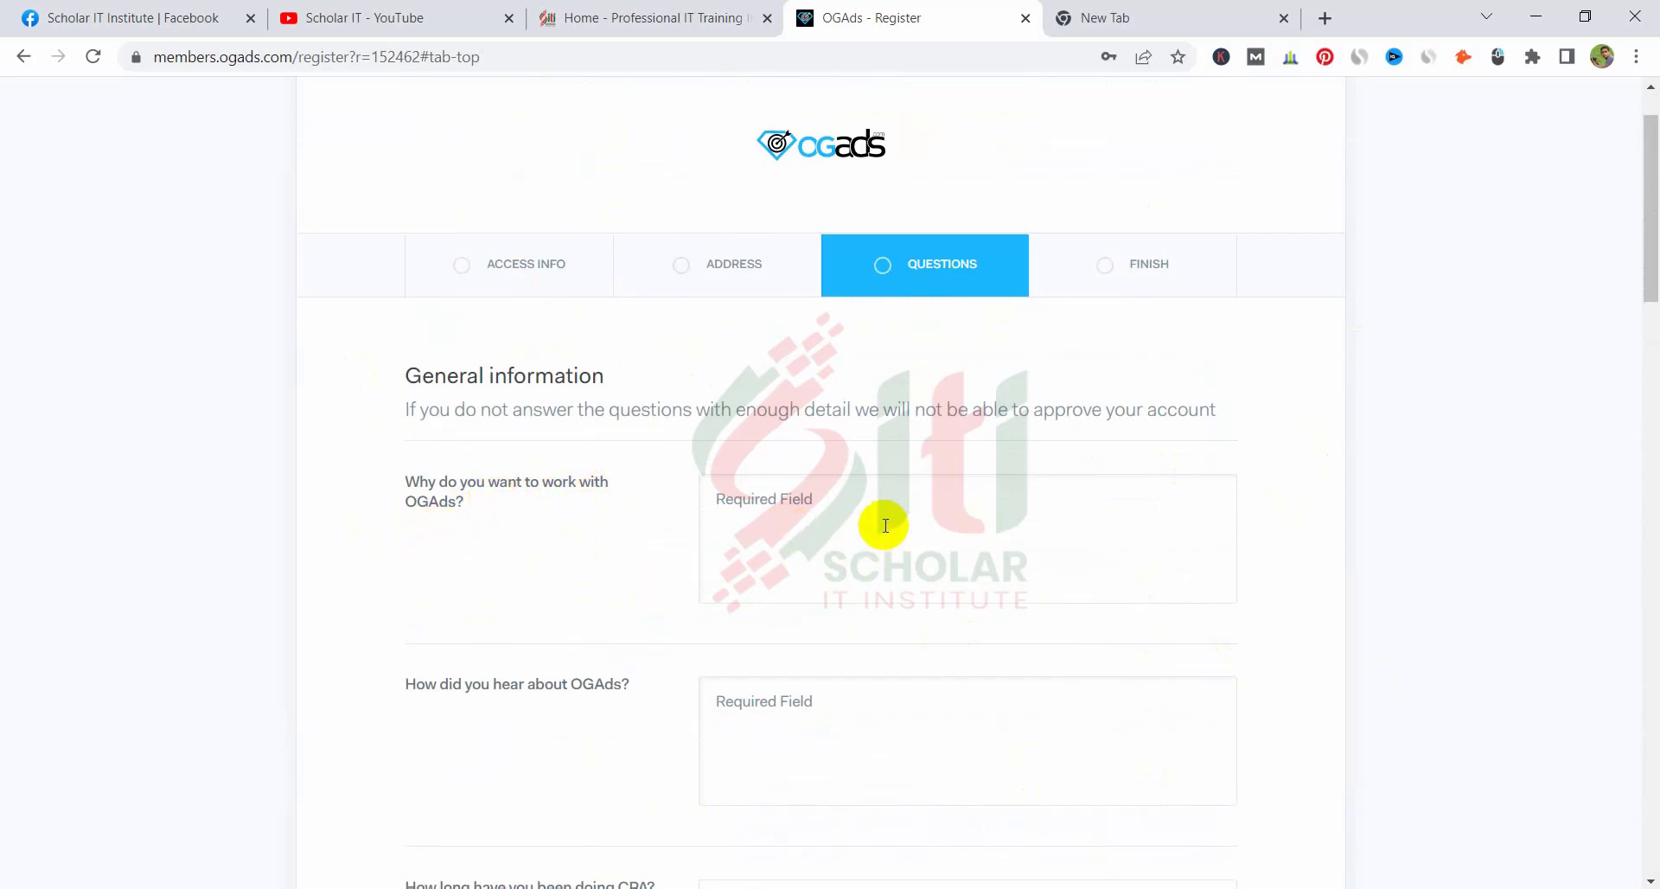
{"action": "scroll", "coordinate": [865, 515], "scroll_direction": "down", "scroll_amount": 1}
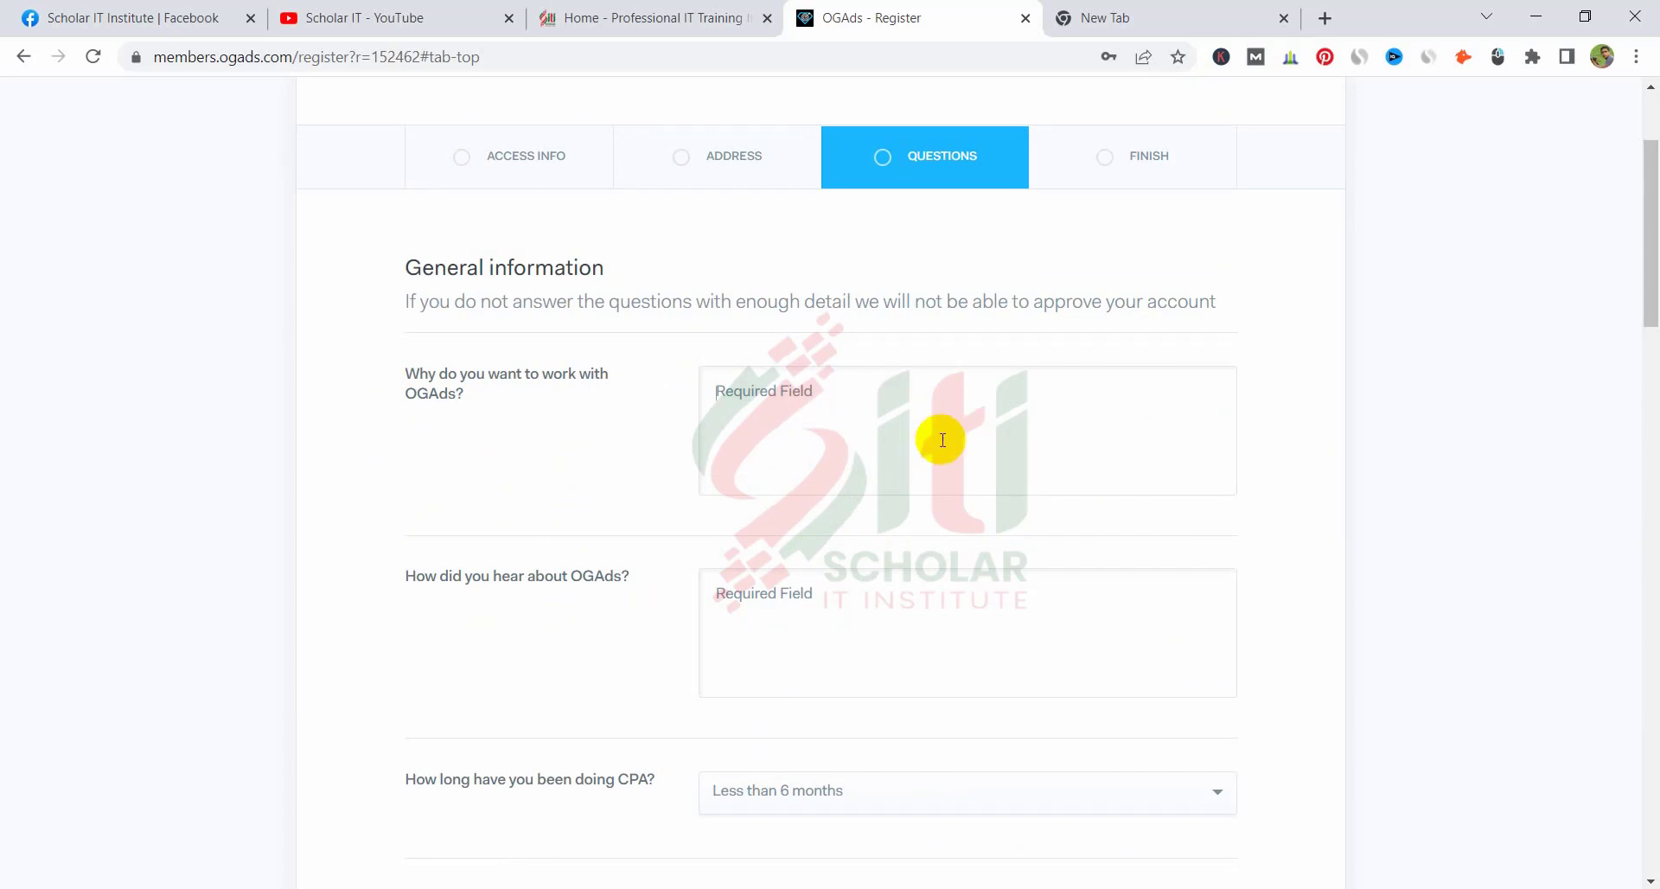
{"action": "type", "text": "This network is top level network in world and high payout. They have excellent support system ."}
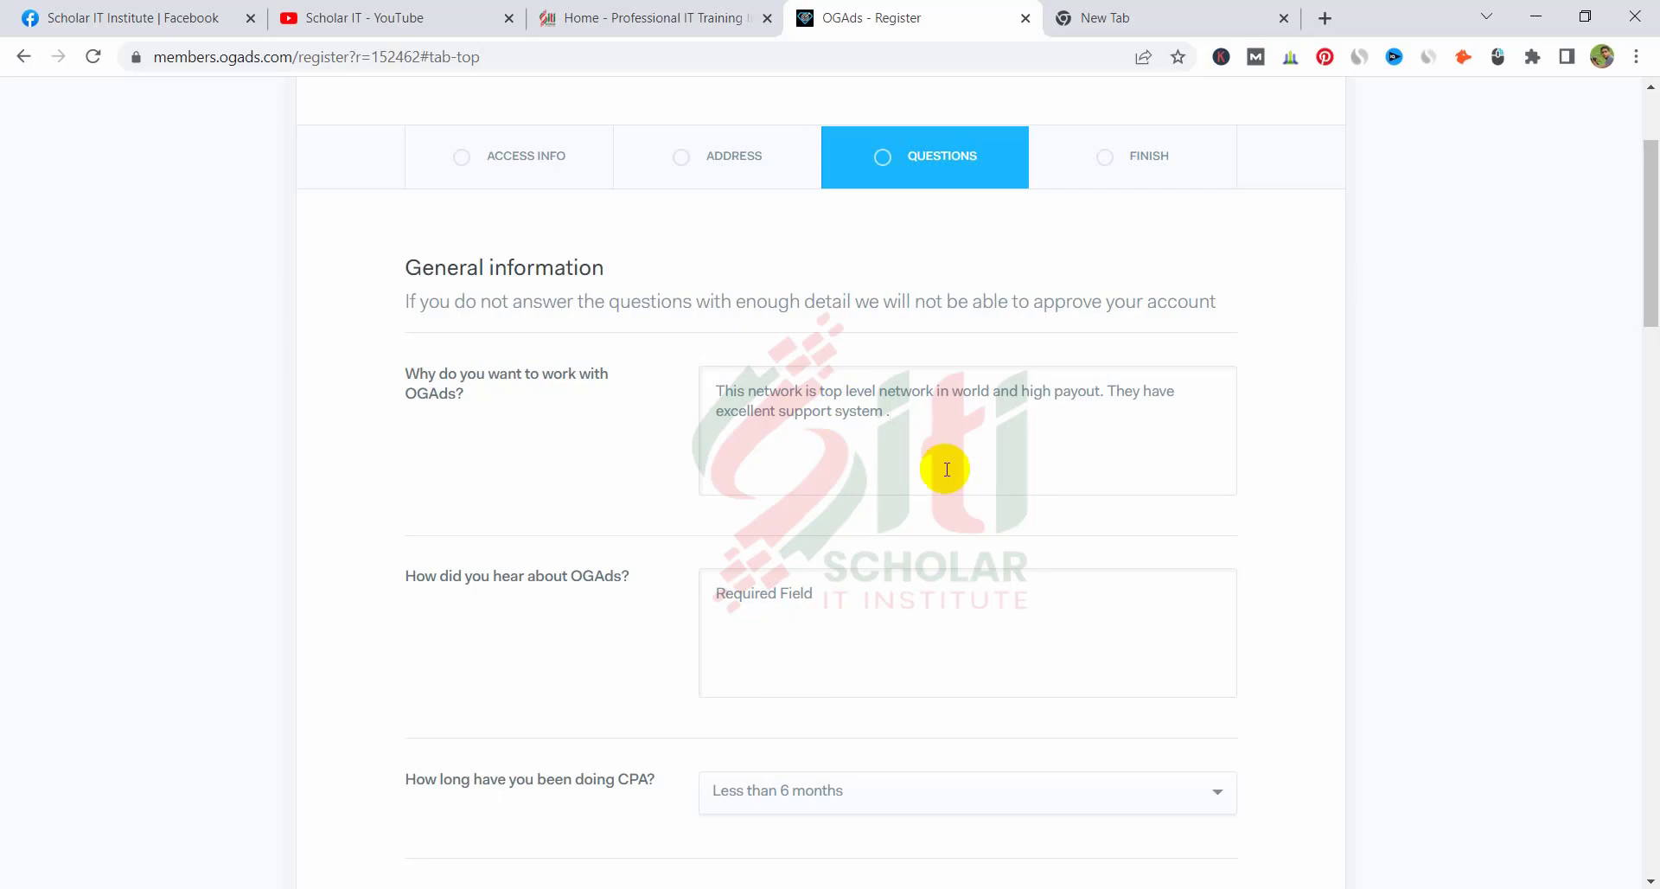
Step: Add the sentence "That's why i want to work with the network." to the answer about working with OGAds
{"action": "type", "text": "Tht"}
{"action": "key", "text": "BackSpace"}
{"action": "type", "text": "at's why i want to work"}
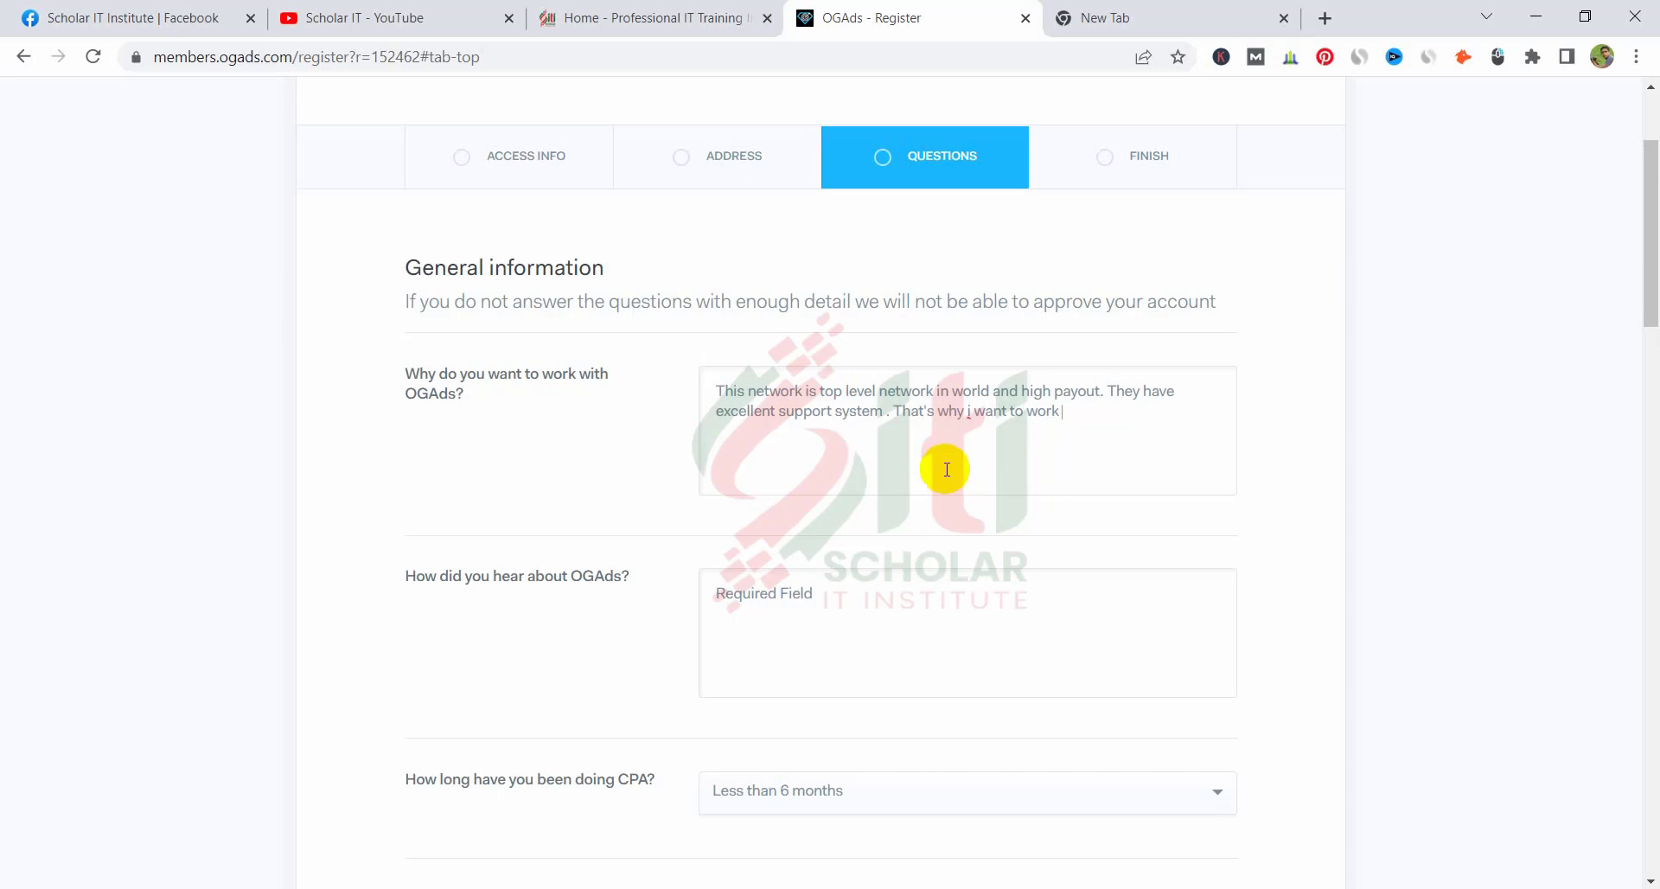
{"action": "type", "text": " with the new"}
{"action": "key", "text": "BackSpace"}
{"action": "type", "text": "twork."}
Step: Answer how you heard about OGAds with YouTube, using the suggested spelling correction for its capitalization
{"action": "scroll", "coordinate": [960, 459], "scroll_direction": "down", "scroll_amount": 1}
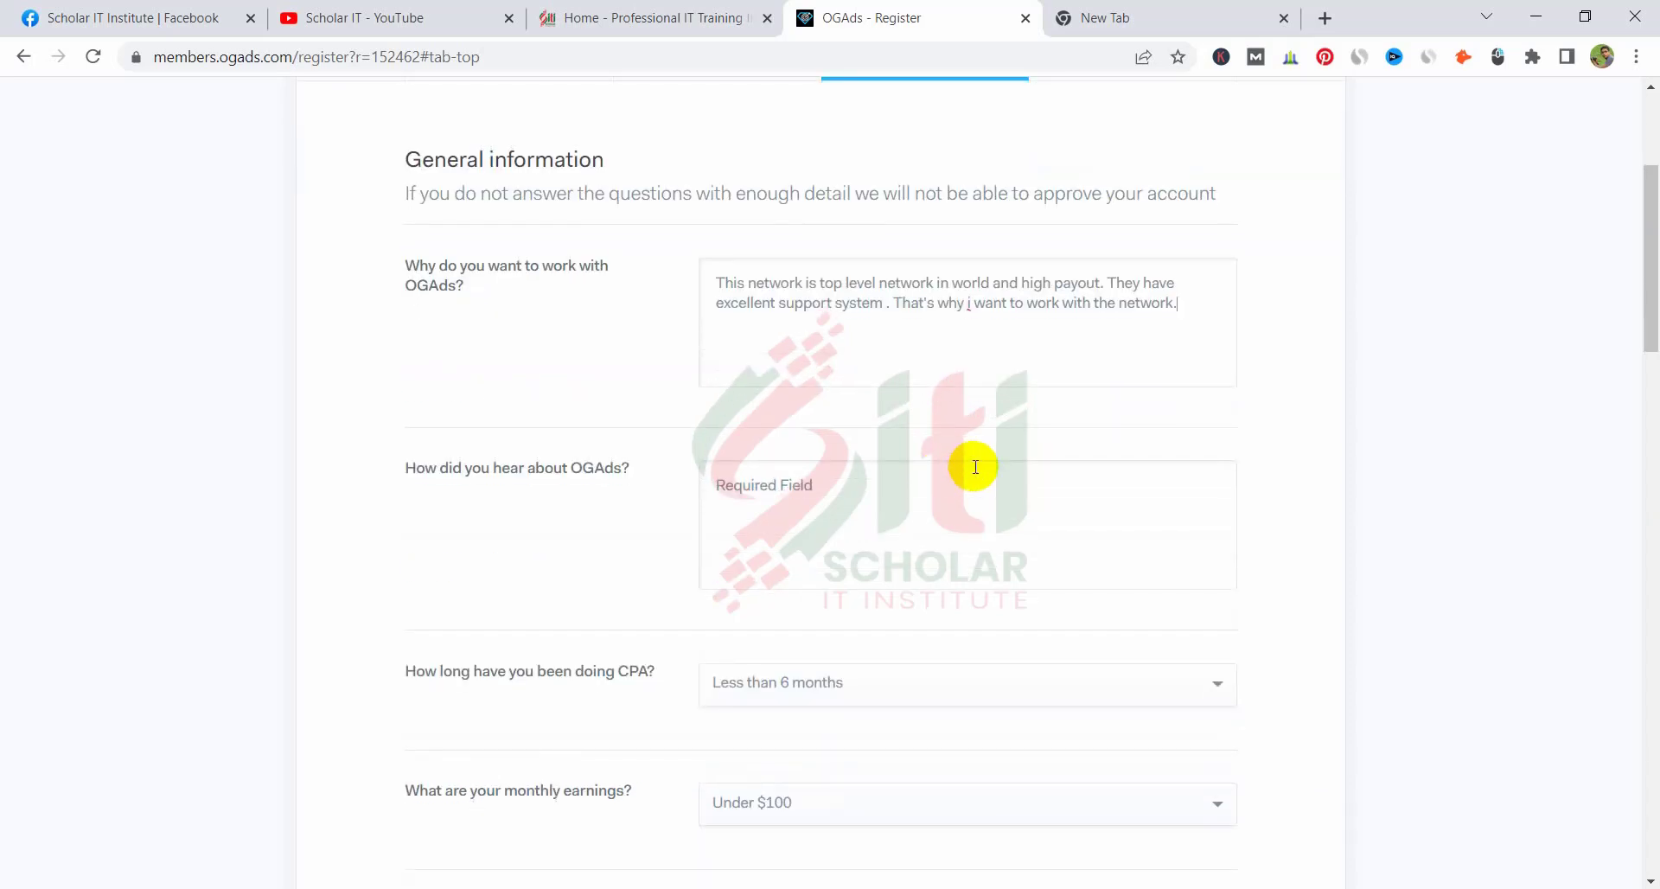
{"action": "left_click", "coordinate": [915, 499]}
{"action": "type", "text": "Yout"}
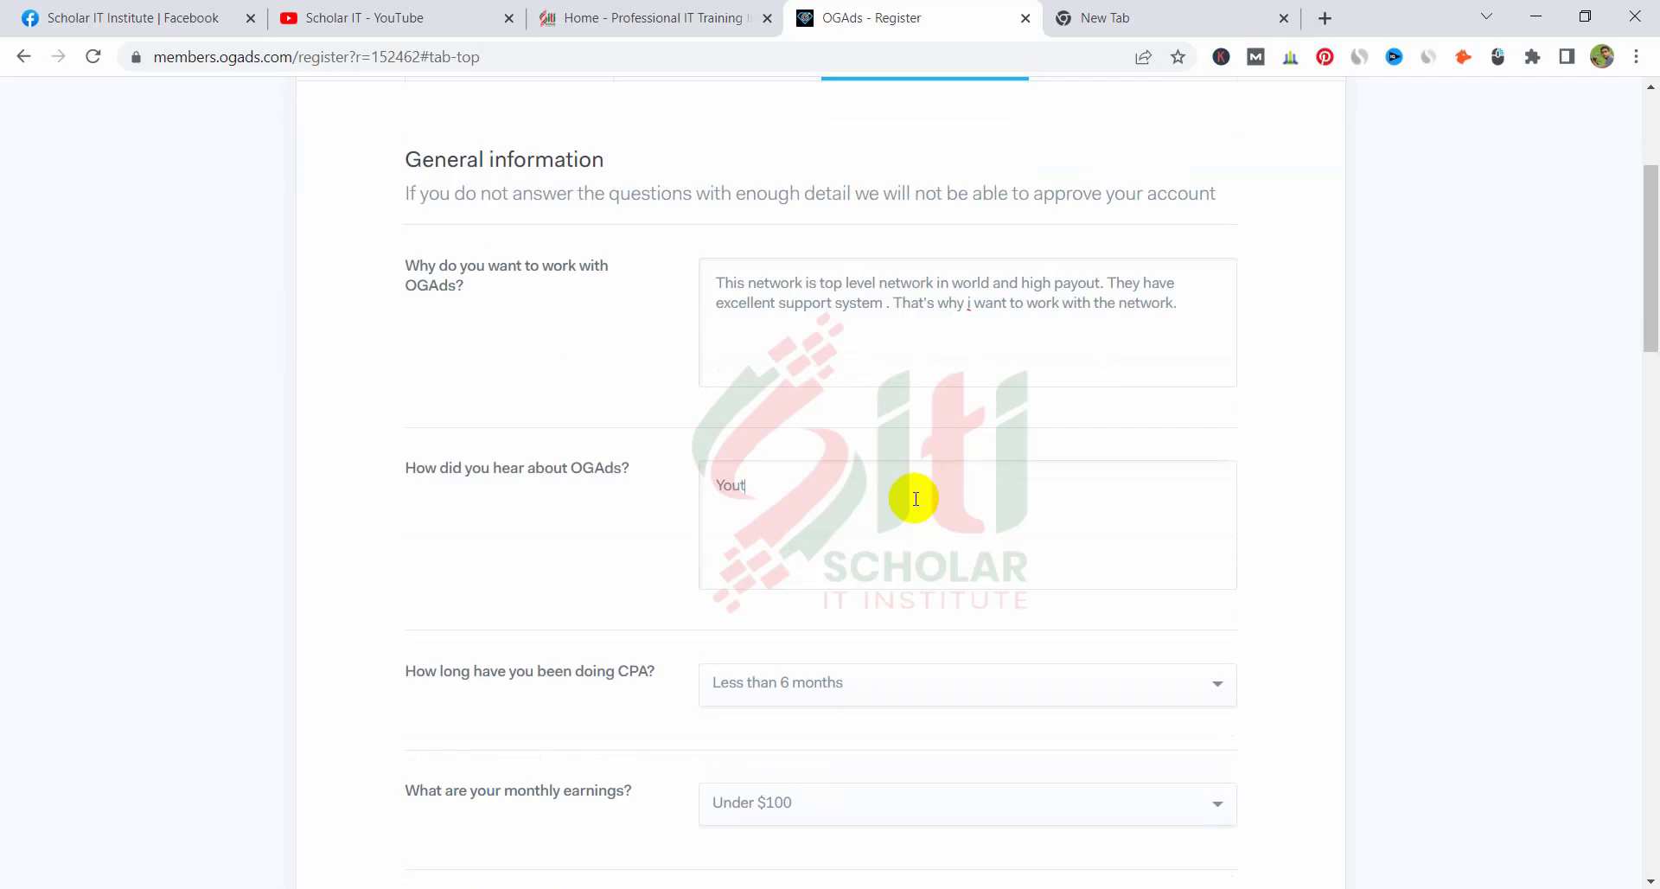
{"action": "type", "text": "ube"}
{"action": "right_click", "coordinate": [760, 488]}
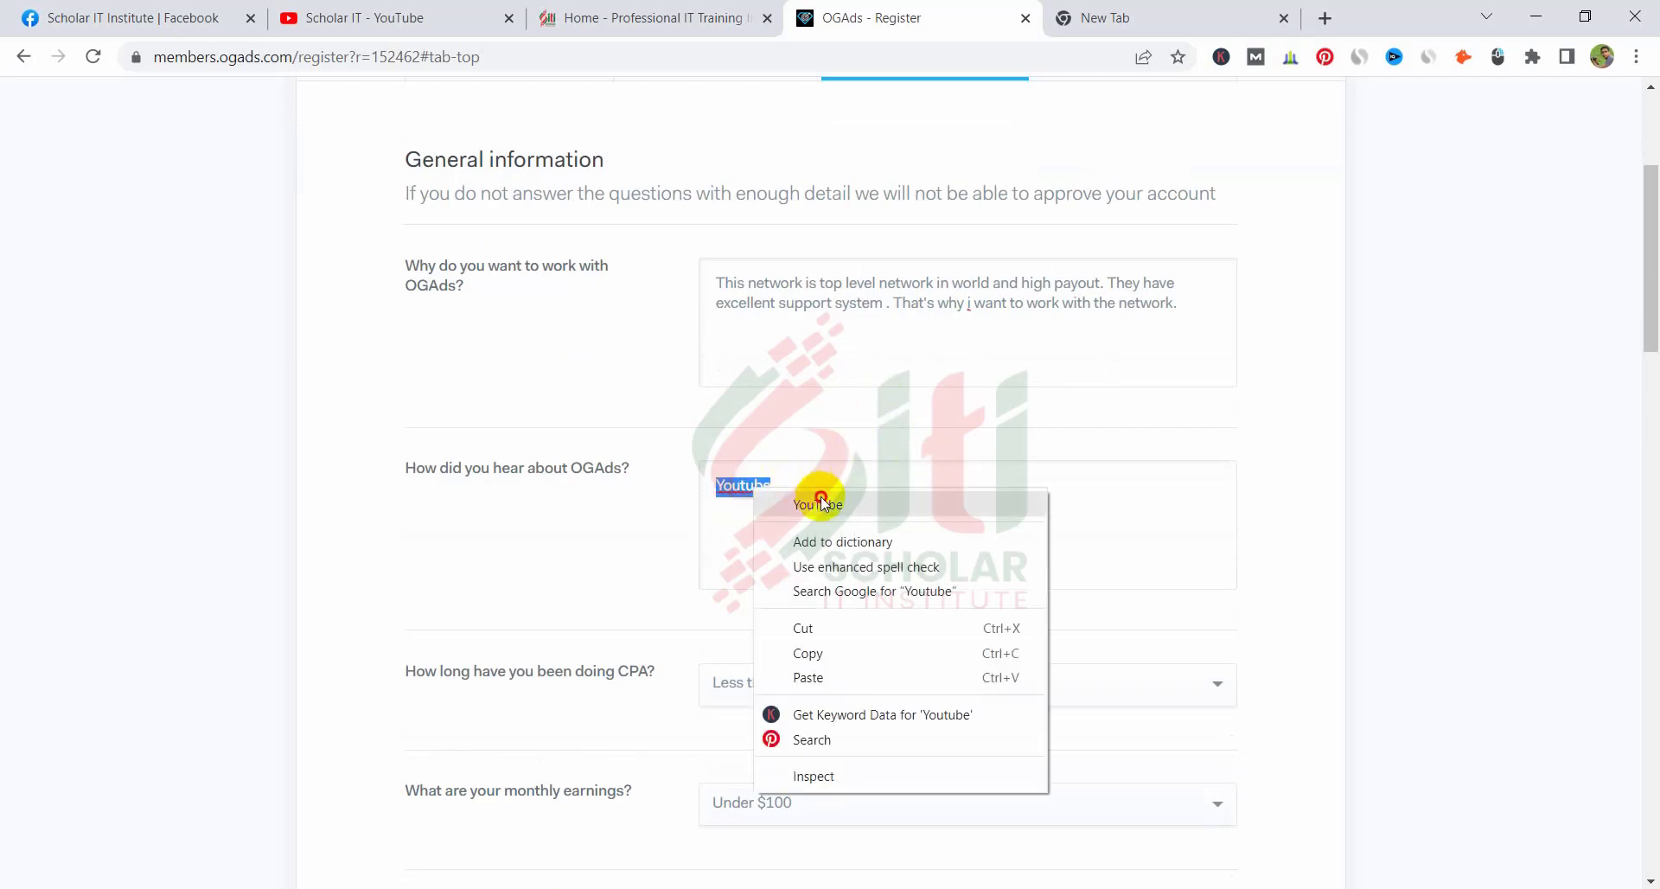
{"action": "left_click", "coordinate": [822, 505]}
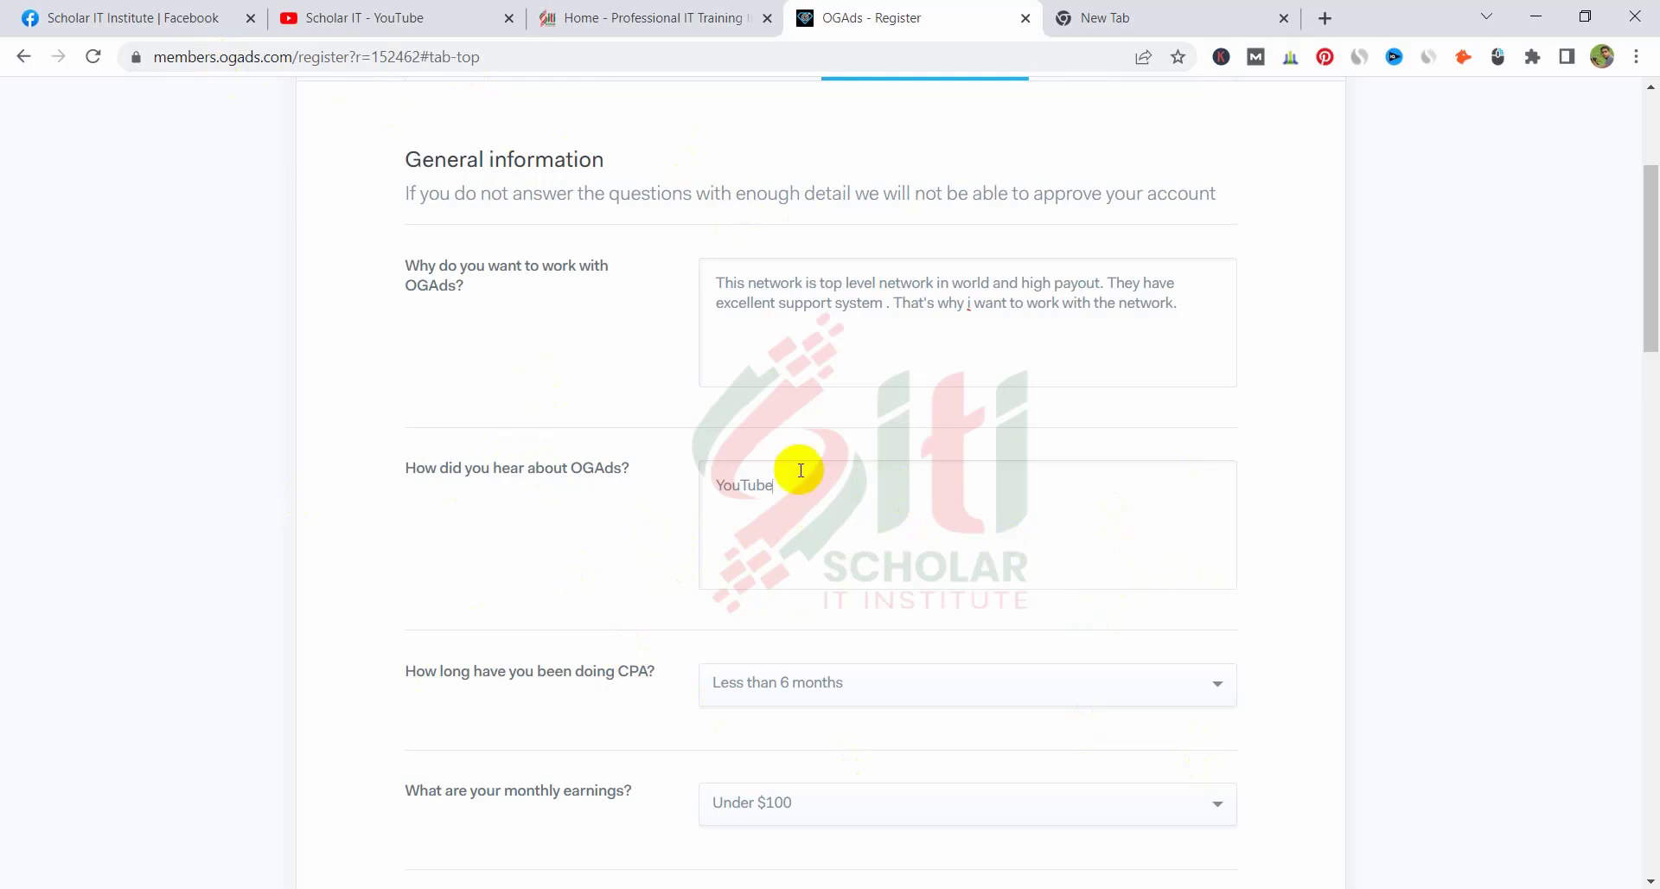
Step: Set the length of CPA experience to 1 to 2 years
{"action": "scroll", "coordinate": [1193, 527], "scroll_direction": "down", "scroll_amount": 1}
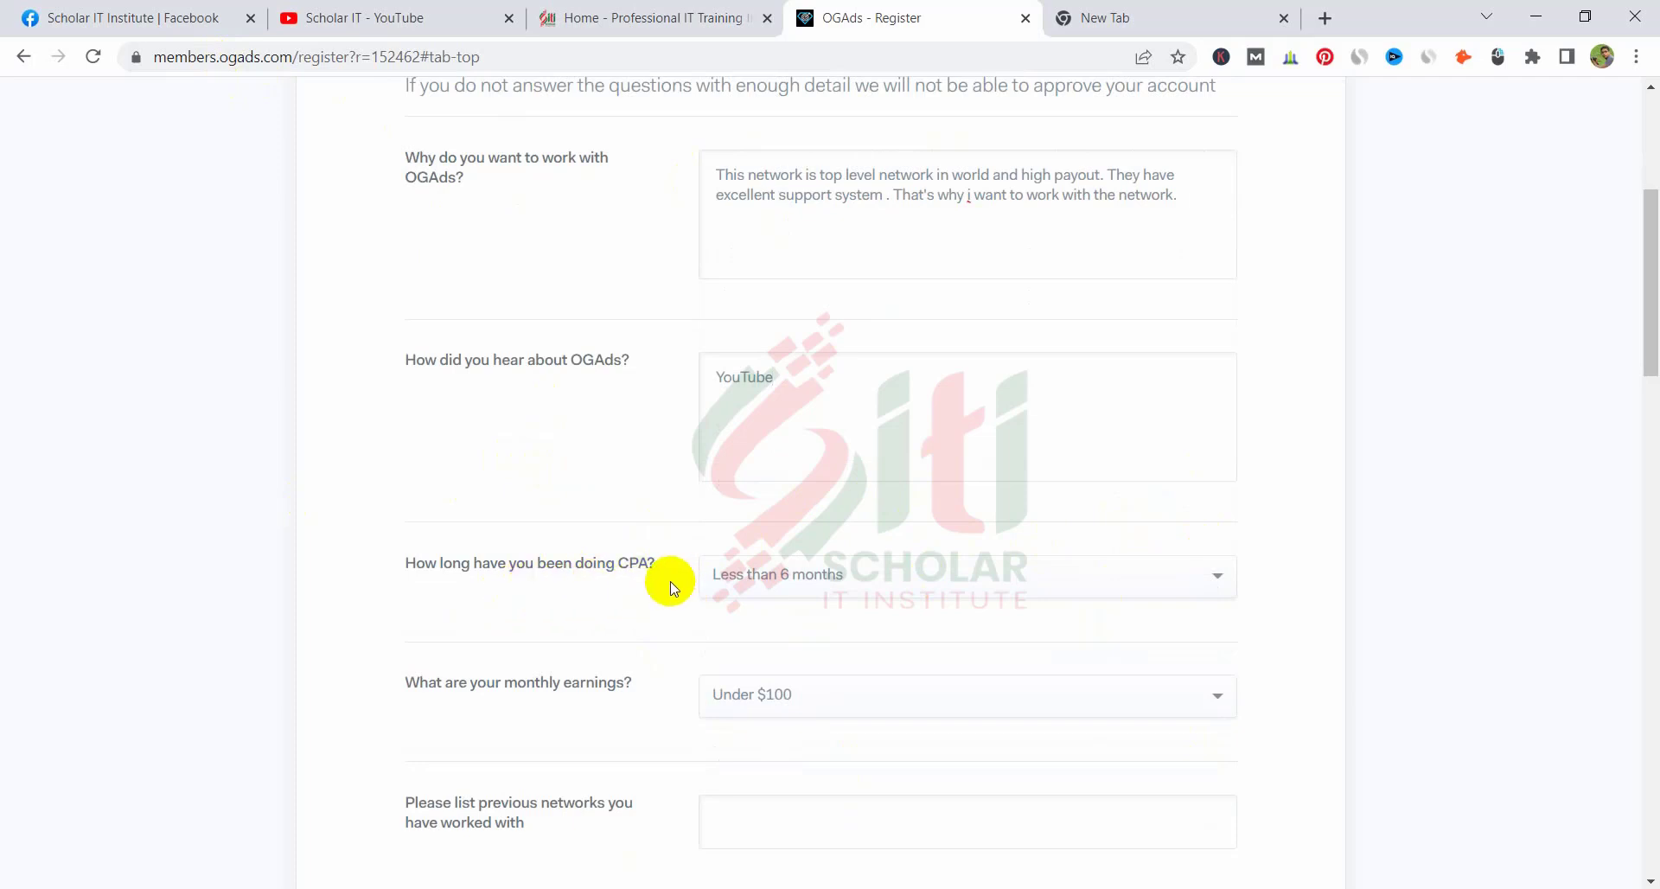
{"action": "left_click", "coordinate": [763, 588]}
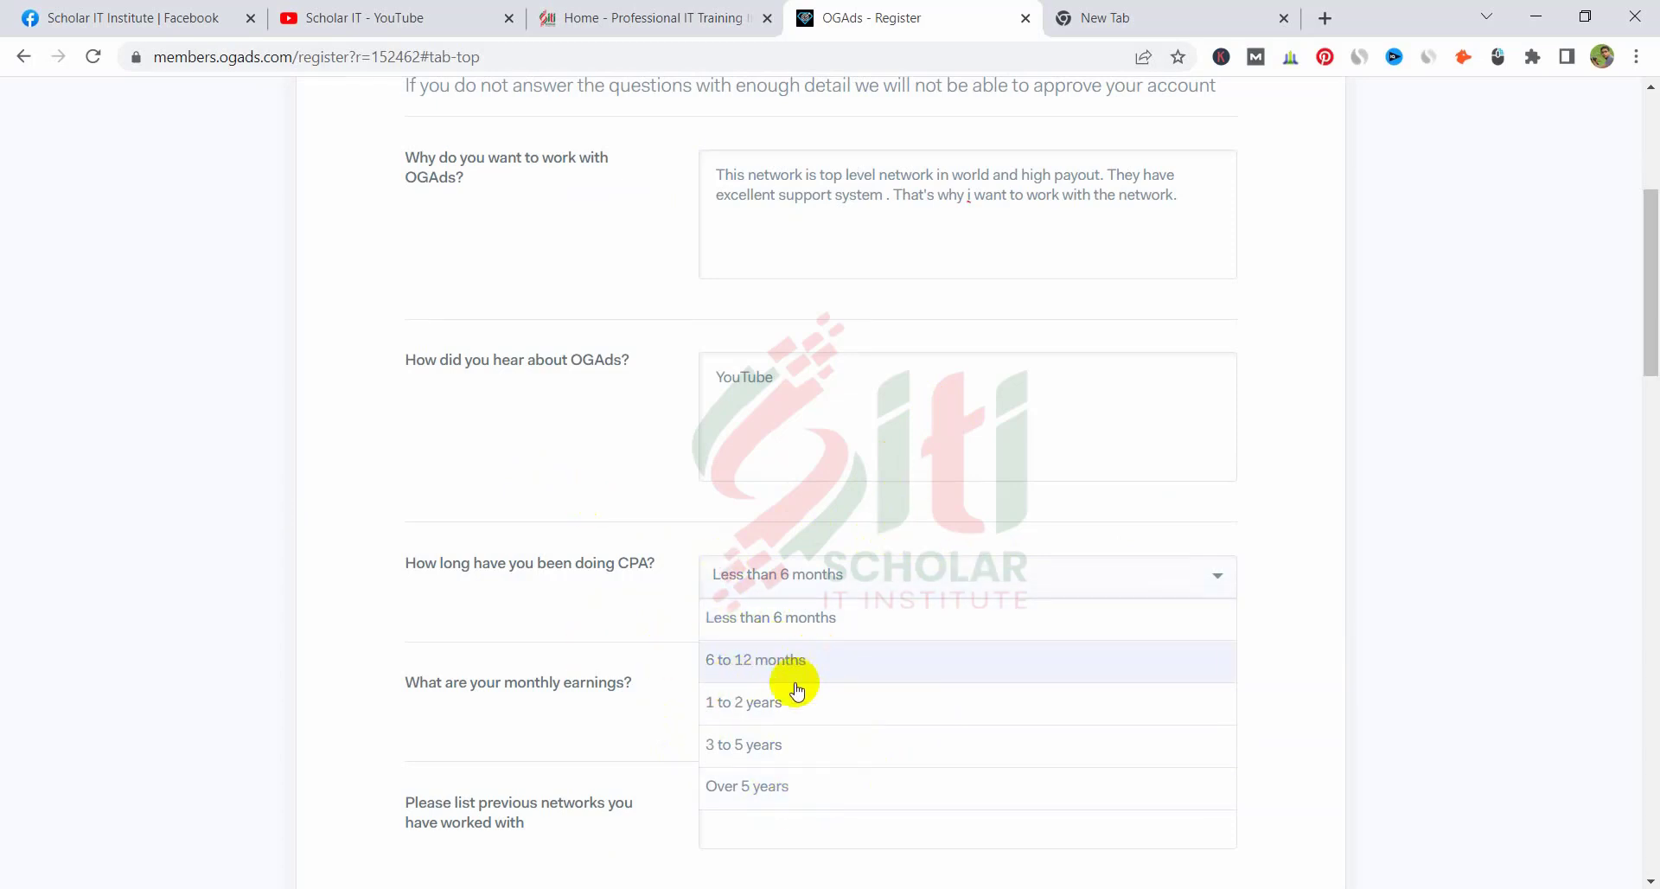
{"action": "left_click", "coordinate": [754, 699]}
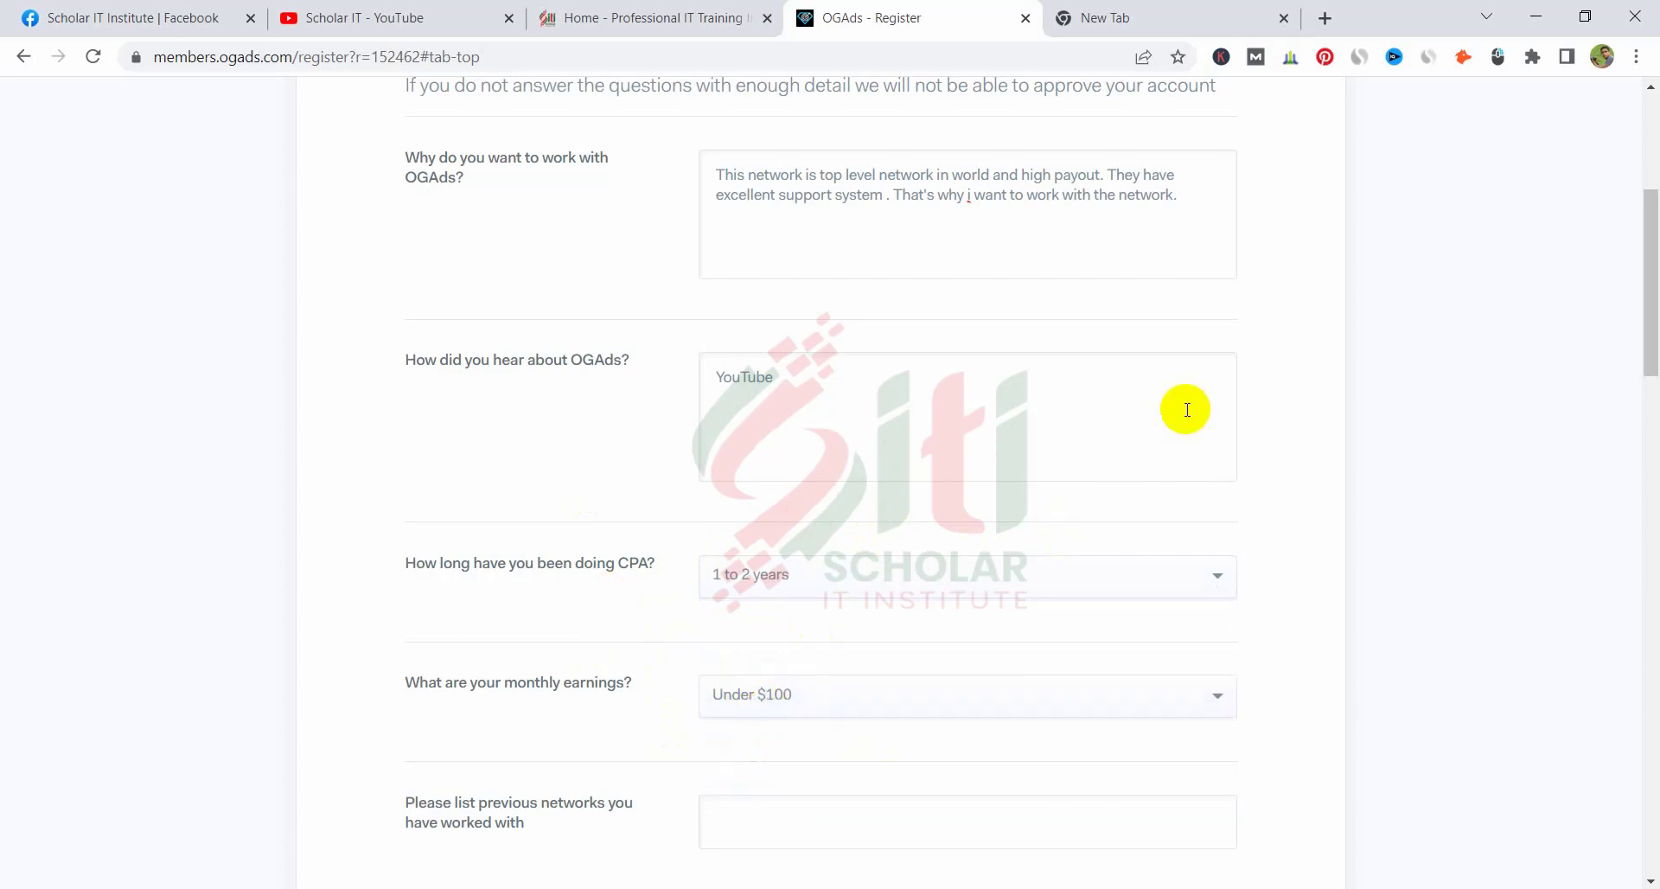
Step: Set the monthly earnings answer to $500 to $1K
{"action": "scroll", "coordinate": [1012, 372], "scroll_direction": "down", "scroll_amount": 1}
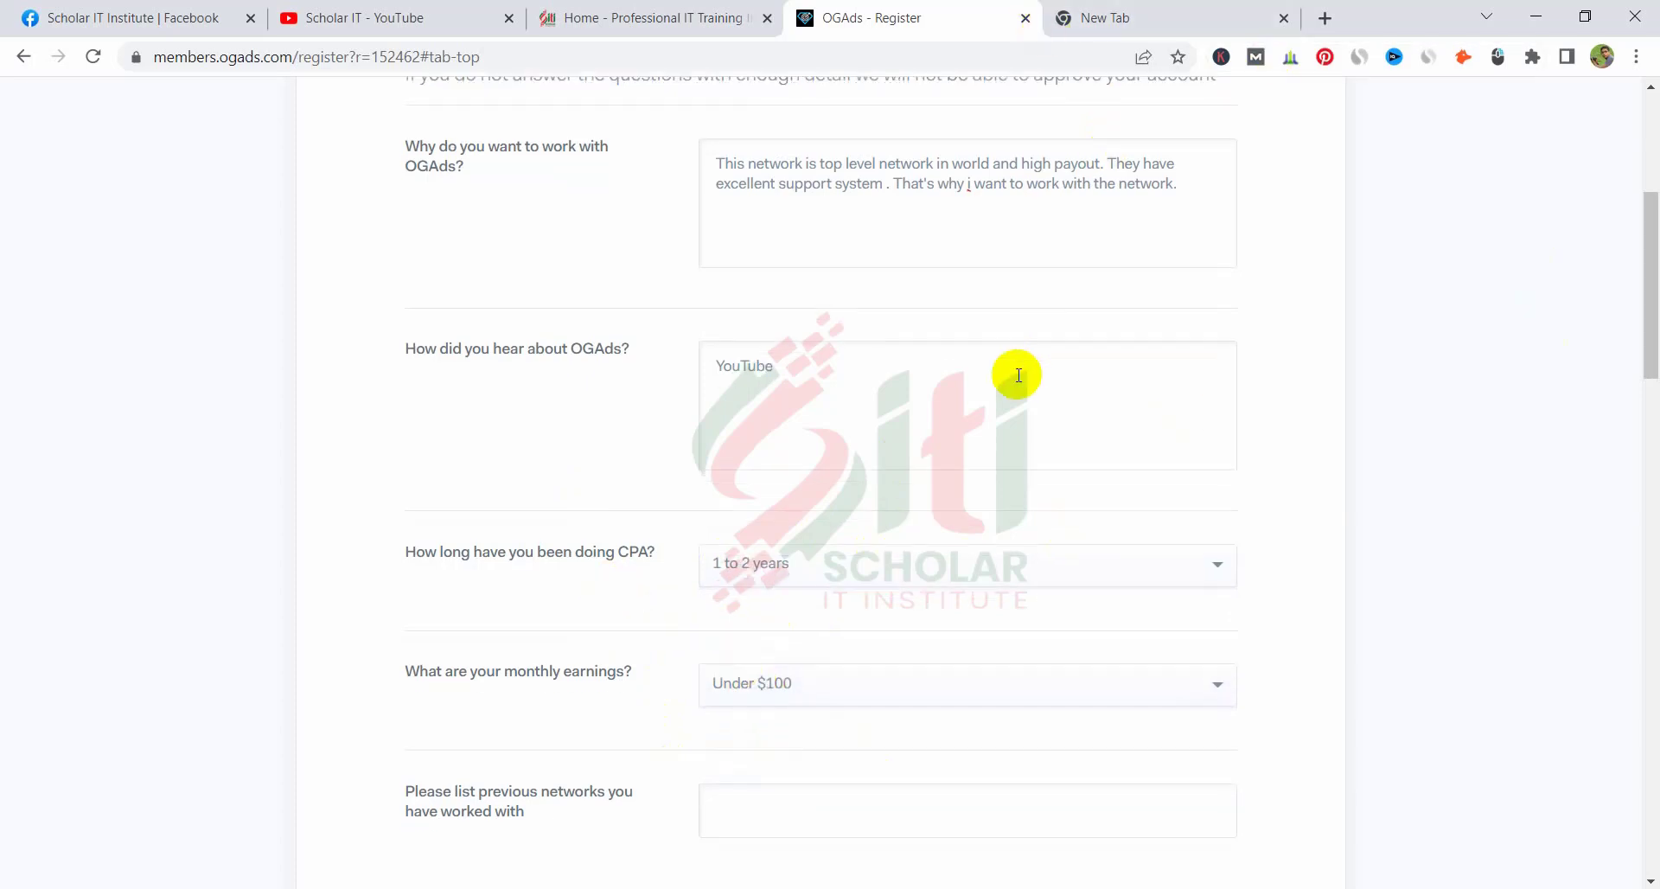
{"action": "scroll", "coordinate": [1011, 377], "scroll_direction": "down", "scroll_amount": 1}
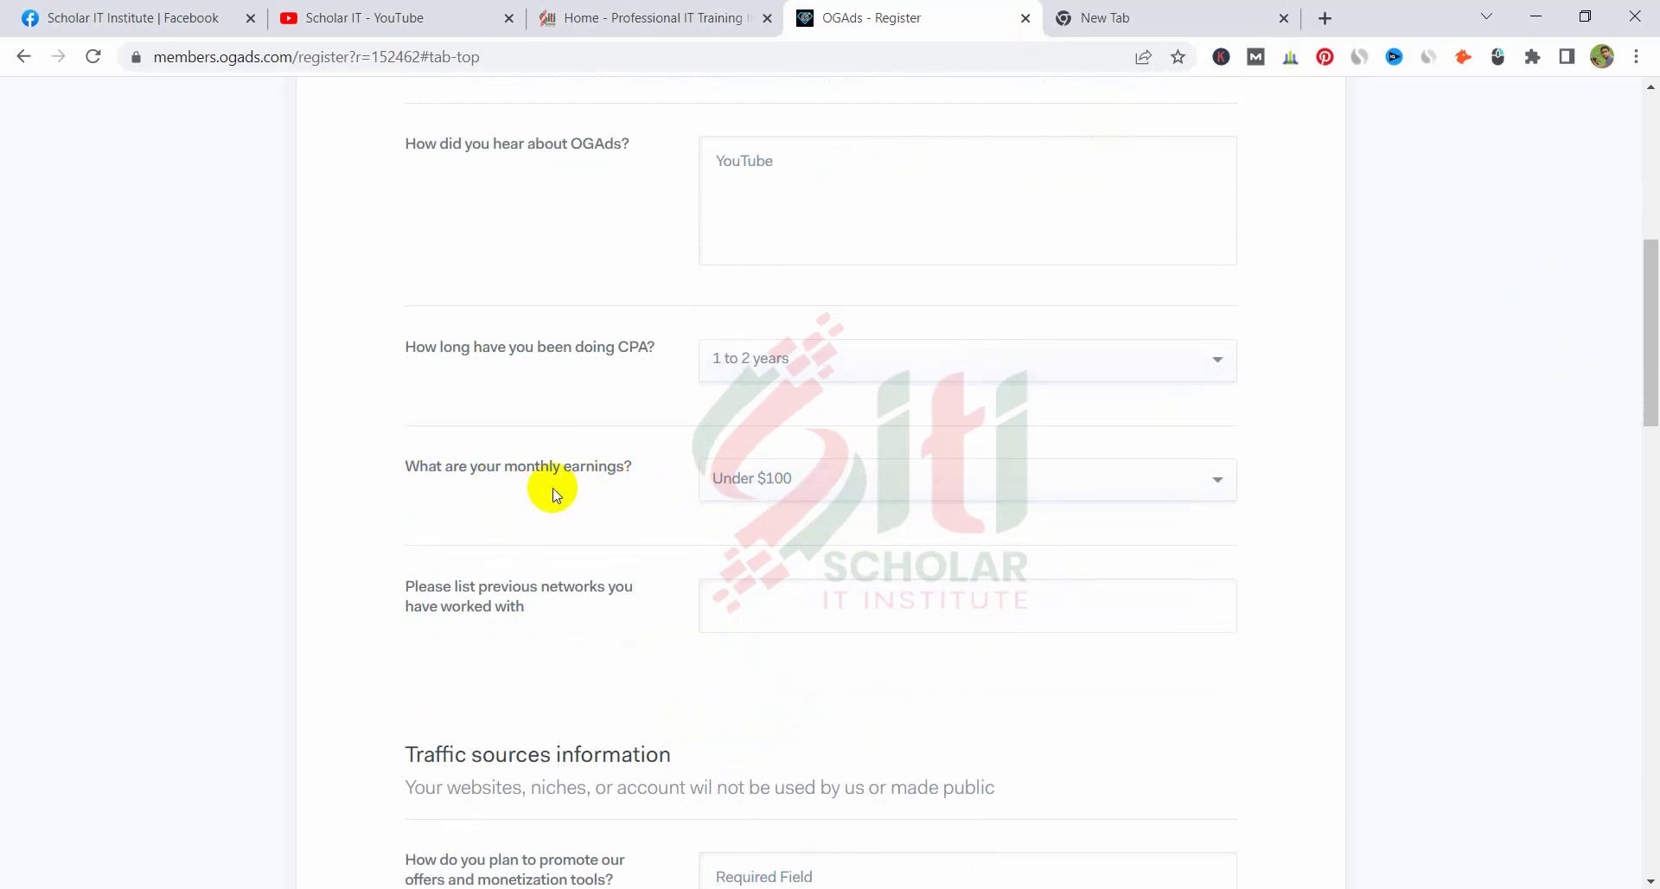
{"action": "left_click", "coordinate": [772, 480]}
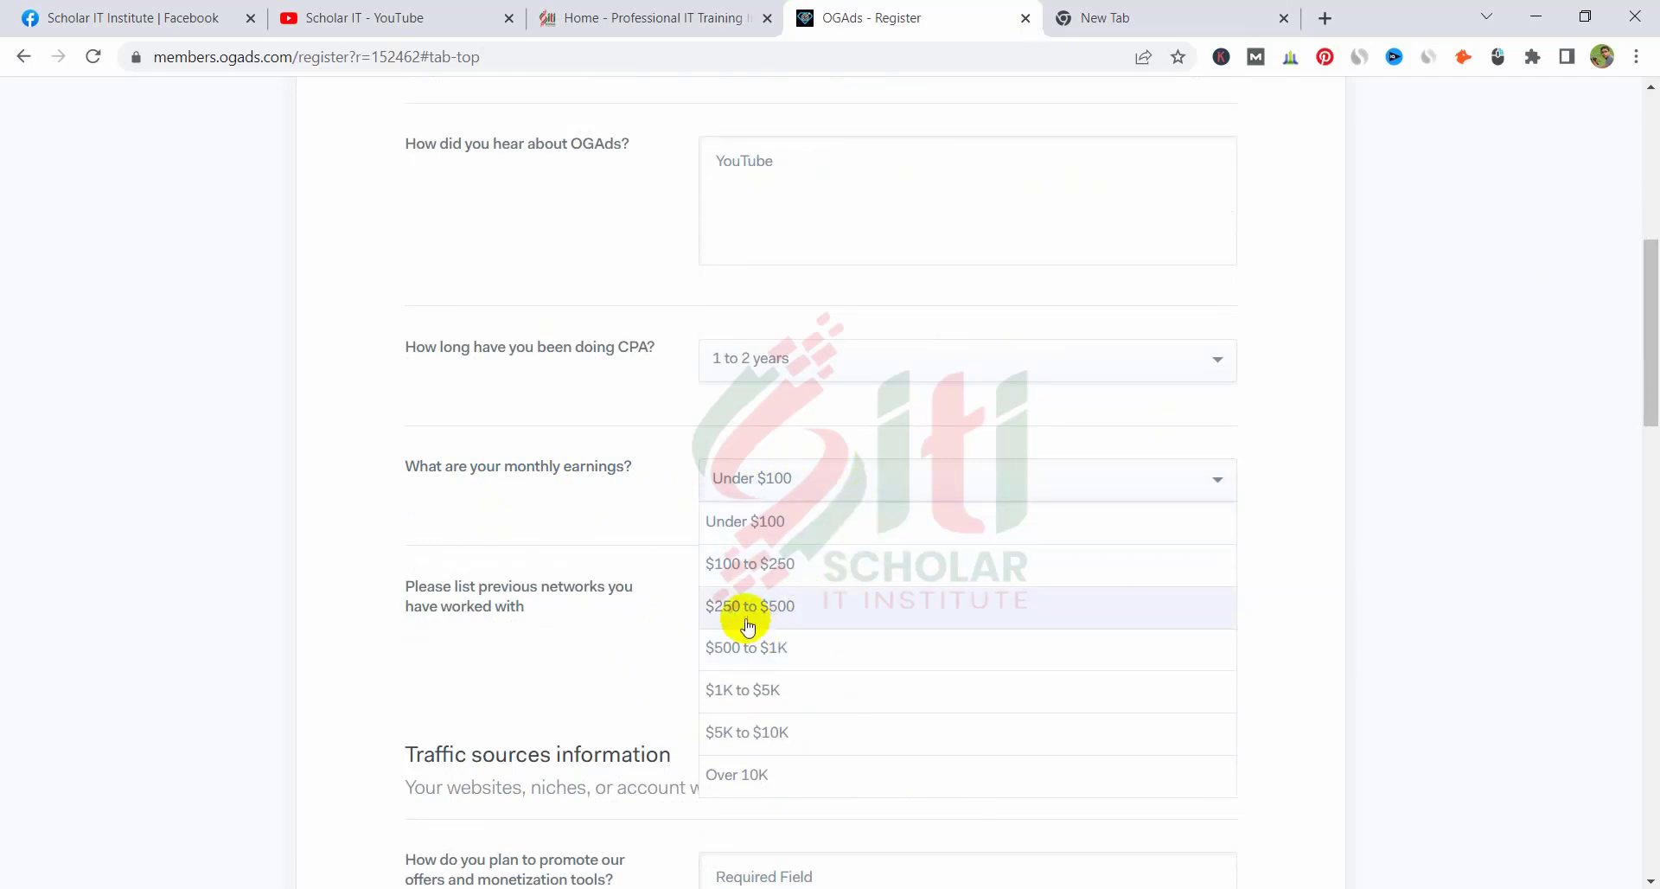
{"action": "left_click", "coordinate": [830, 605]}
{"action": "left_click", "coordinate": [811, 474]}
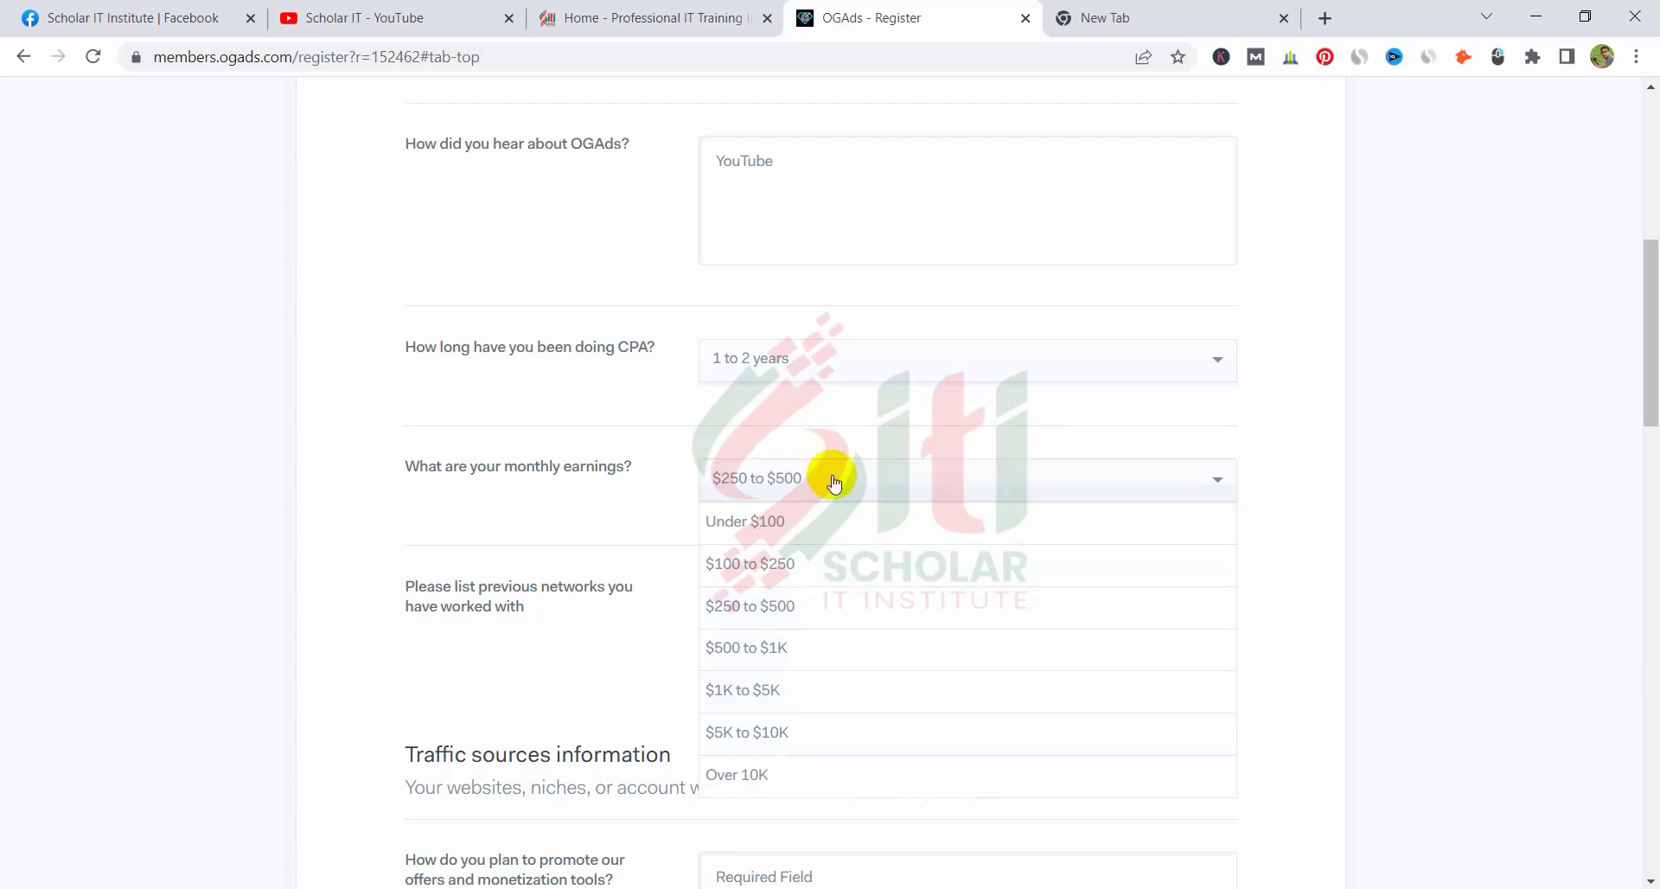
{"action": "left_click", "coordinate": [778, 648]}
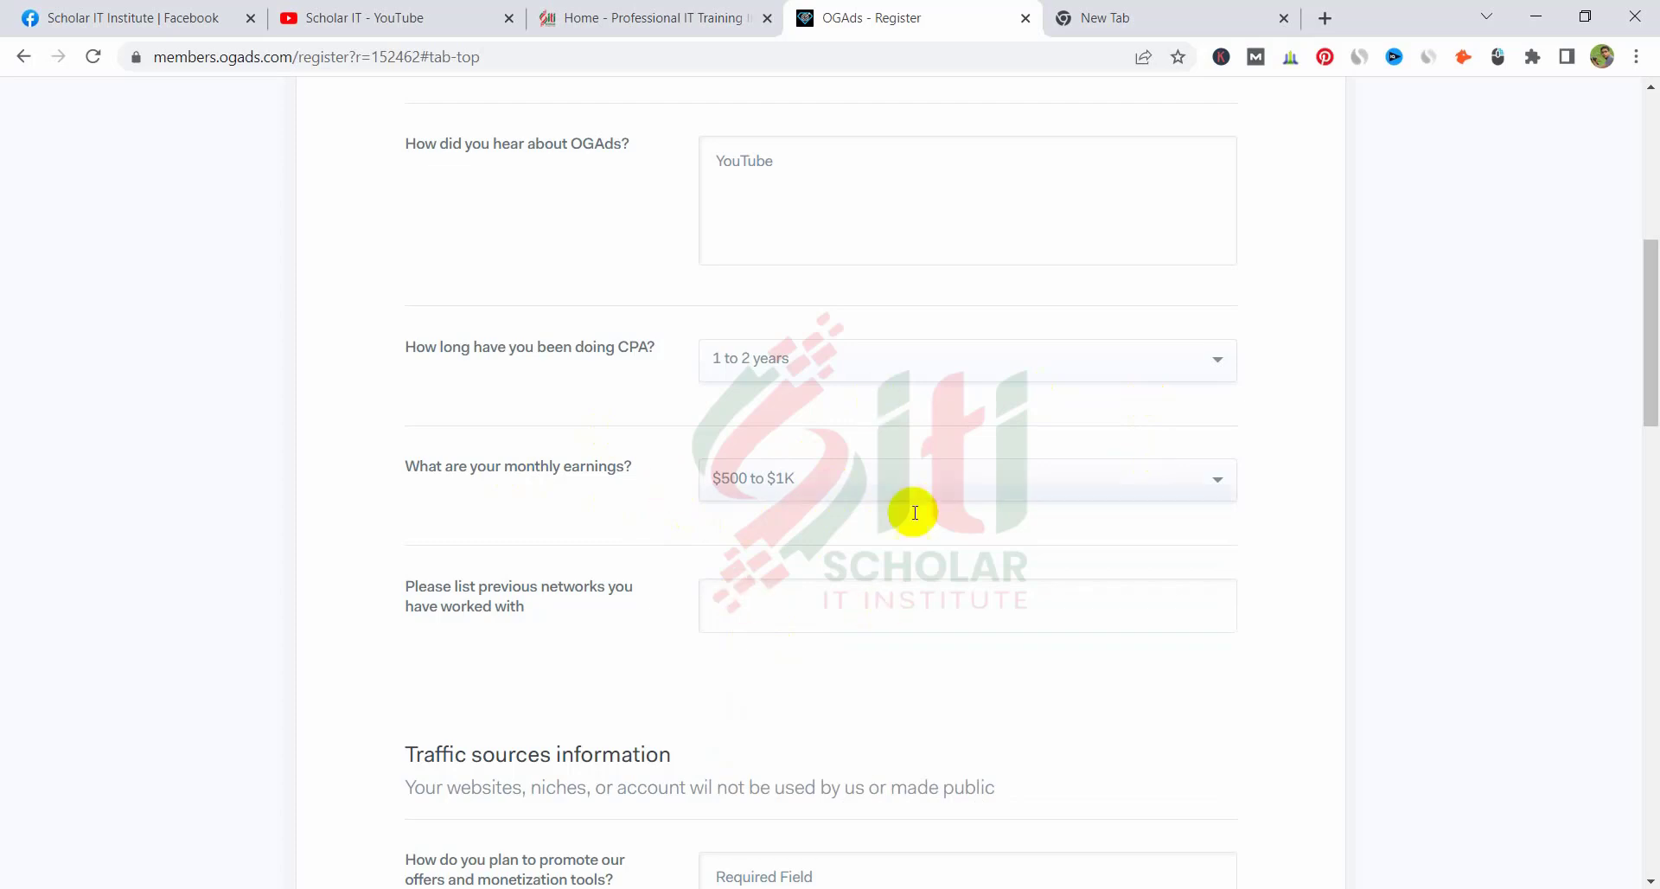
Step: List CPABUILD, Affmine and CPA GRIP as the previous networks worked with
{"action": "scroll", "coordinate": [700, 308], "scroll_direction": "down", "scroll_amount": 1}
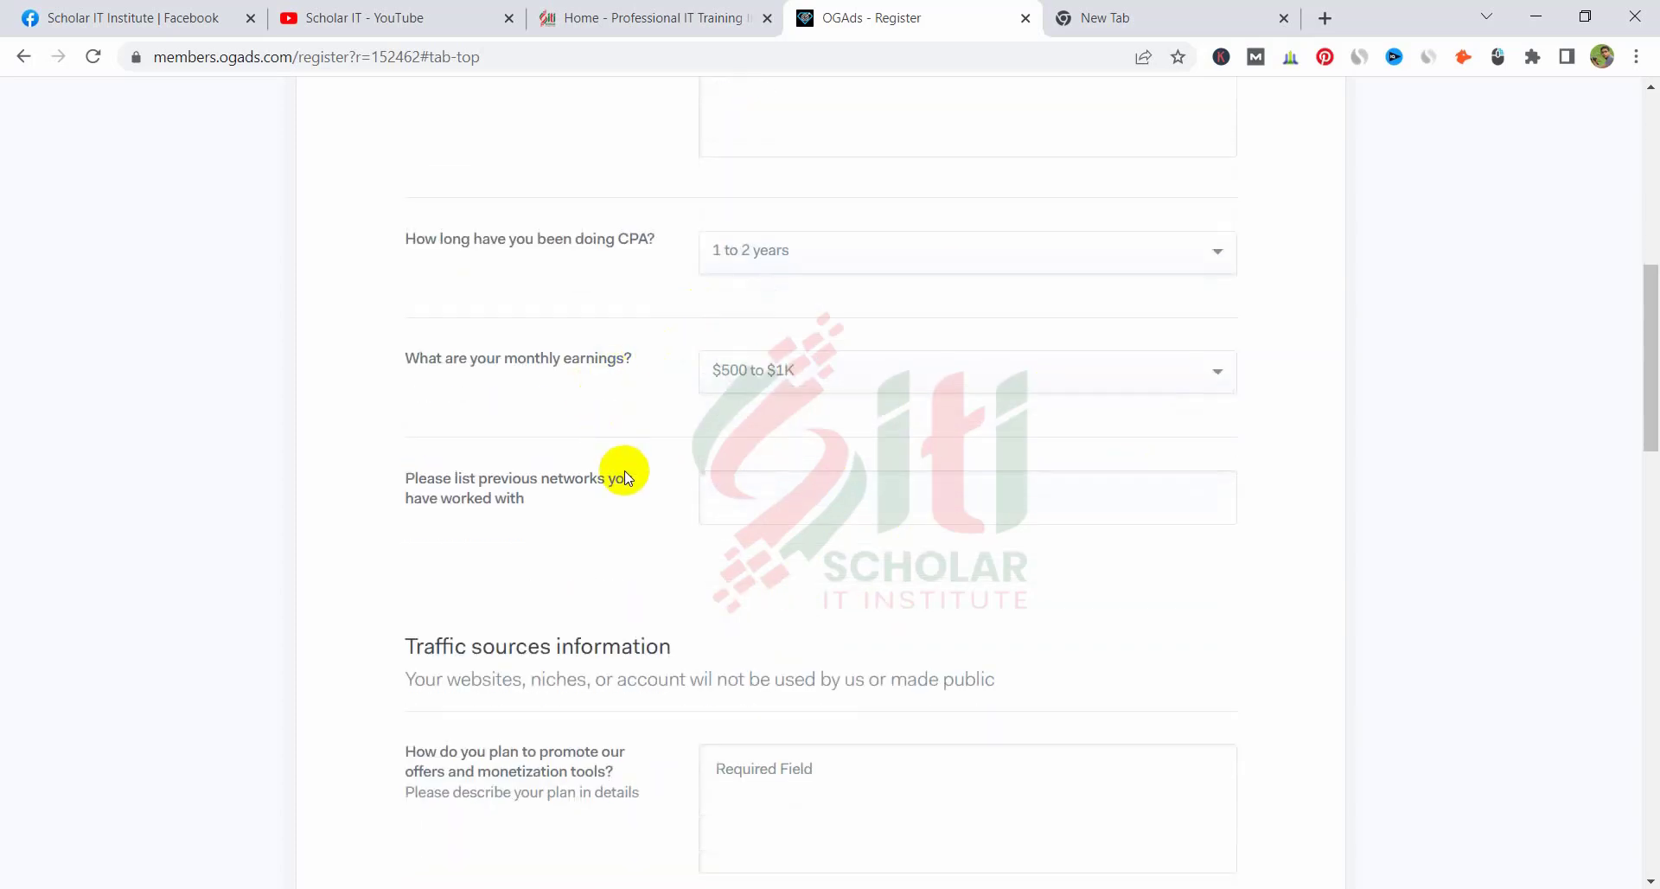
{"action": "left_click", "coordinate": [772, 506]}
{"action": "type", "text": "CPA GR"}
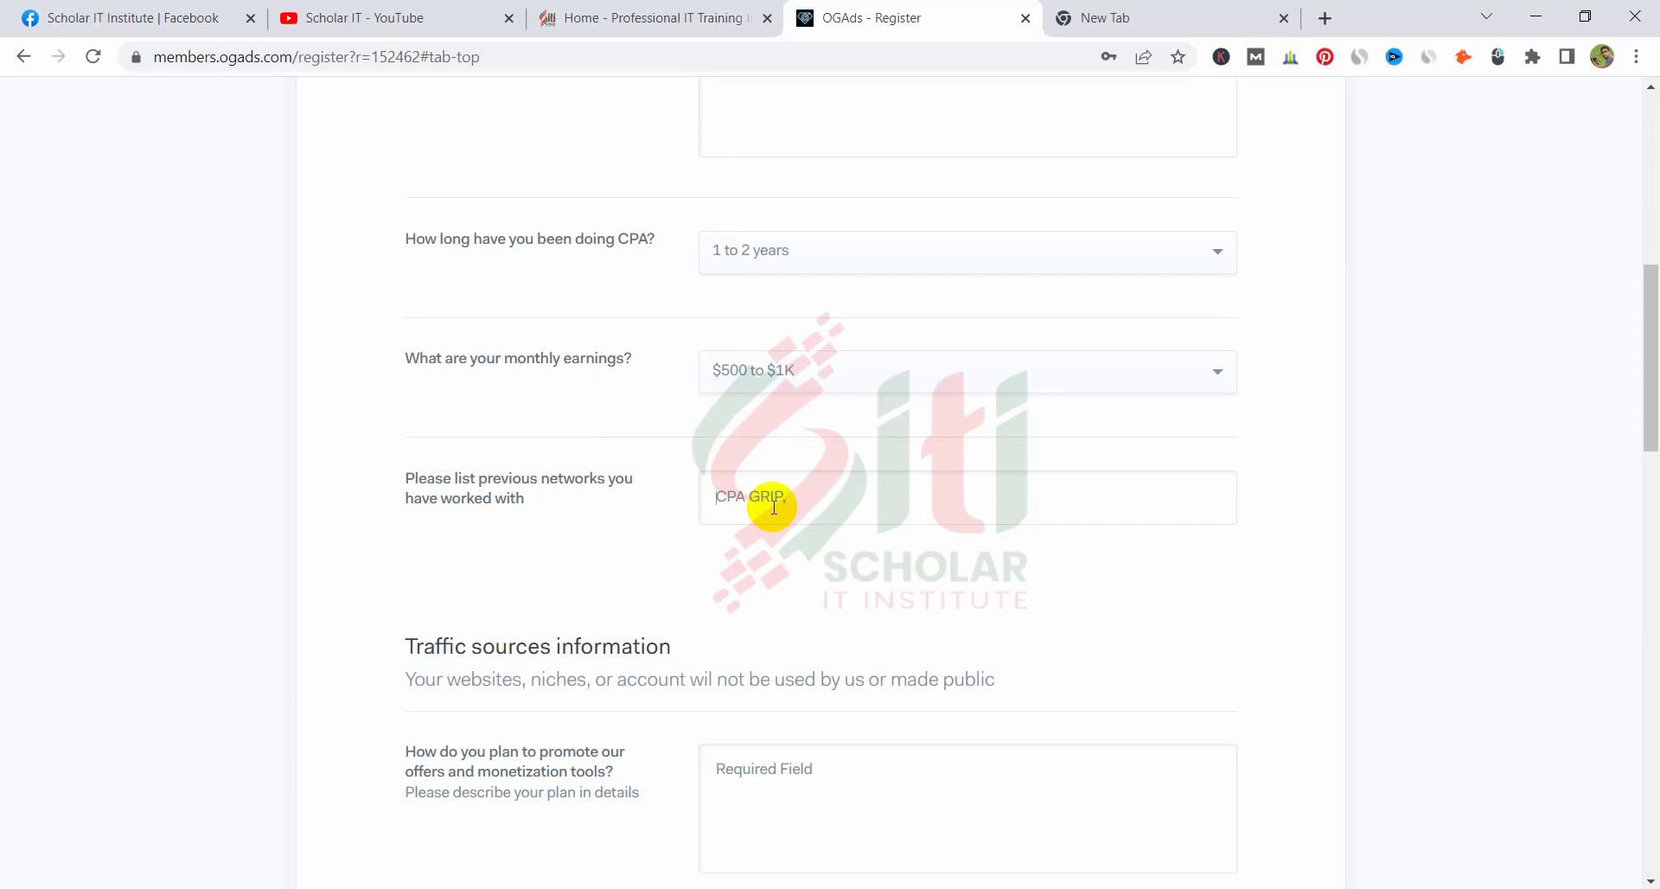
{"action": "type", "text": "CPA"}
{"action": "key", "text": "BackSpace"}
{"action": "type", "text": "BUILD, Affmine,"}
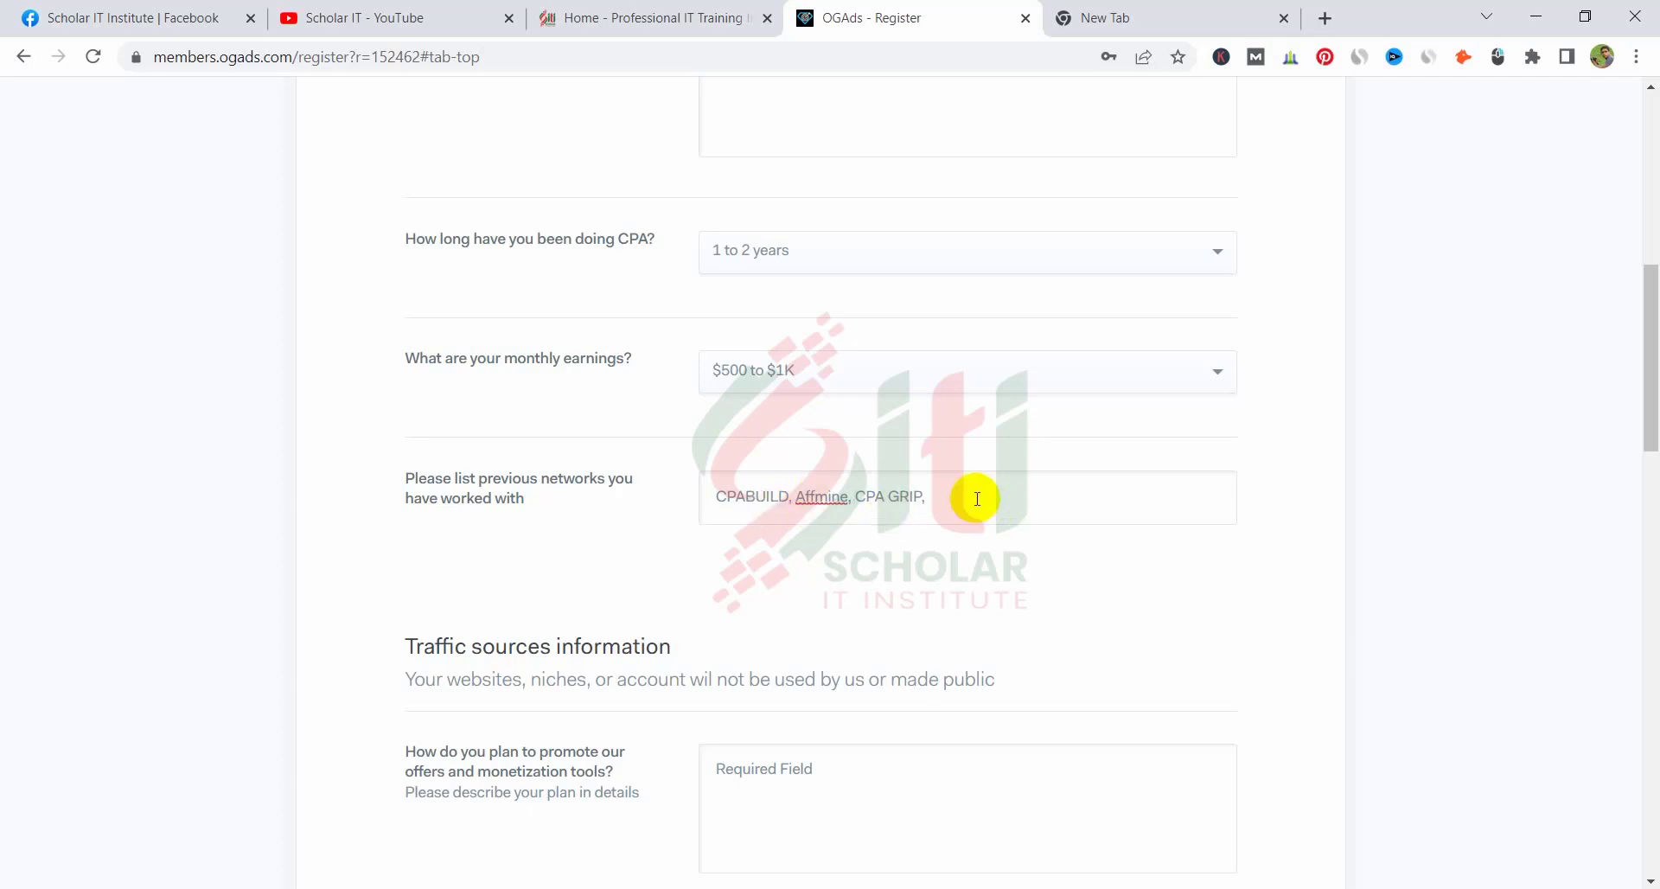
{"action": "scroll", "coordinate": [975, 537], "scroll_direction": "down", "scroll_amount": 1}
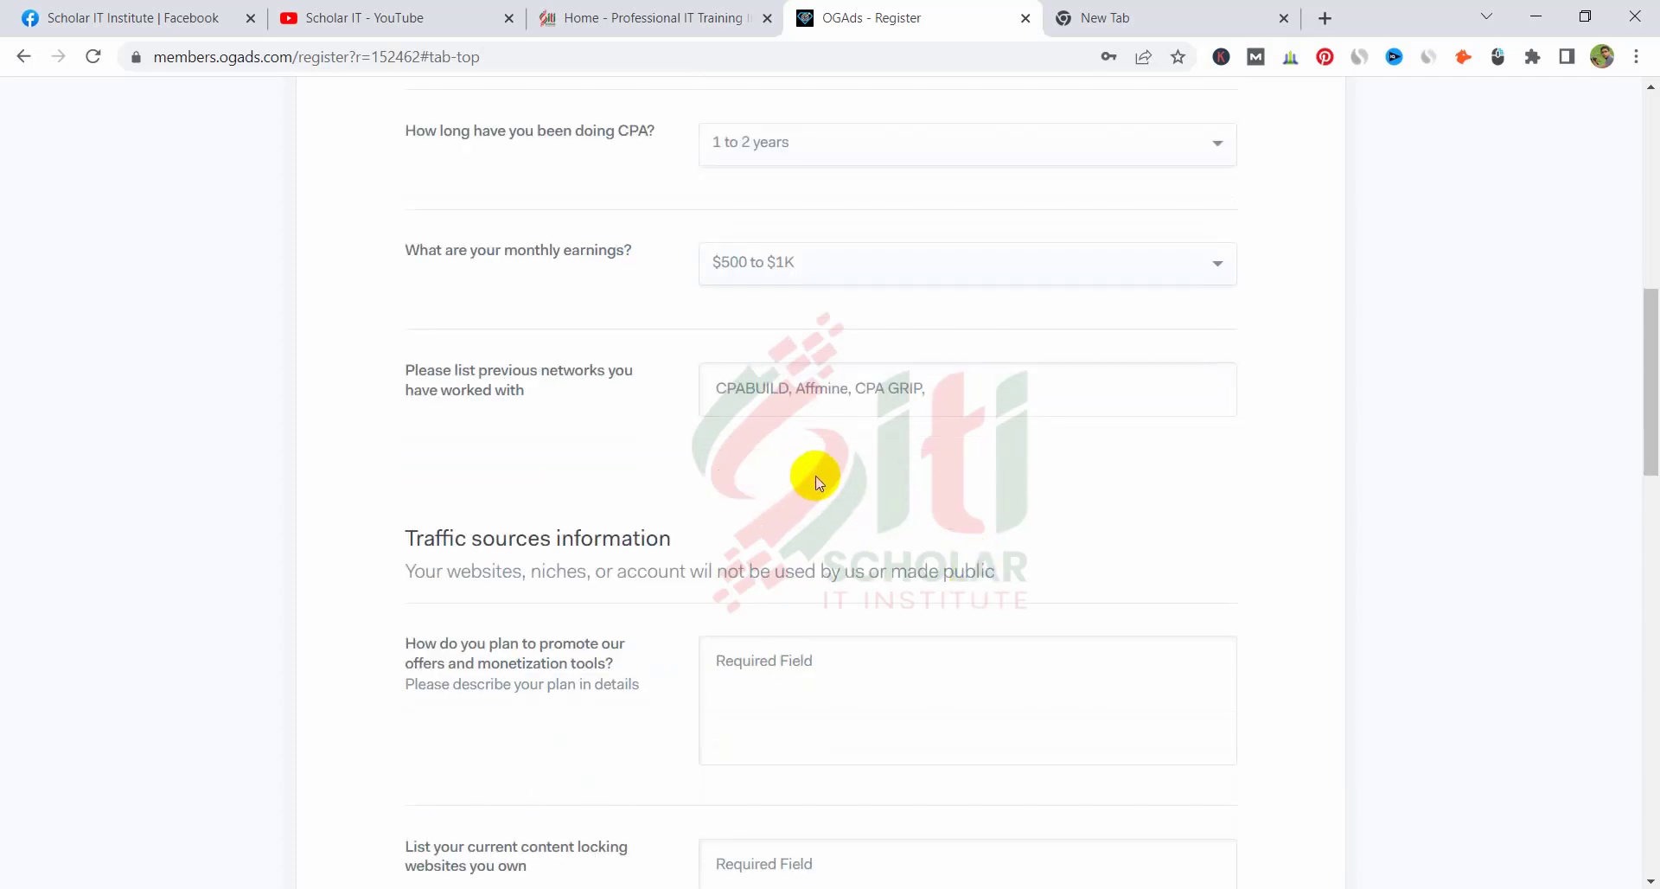
{"action": "scroll", "coordinate": [816, 478], "scroll_direction": "down", "scroll_amount": 5}
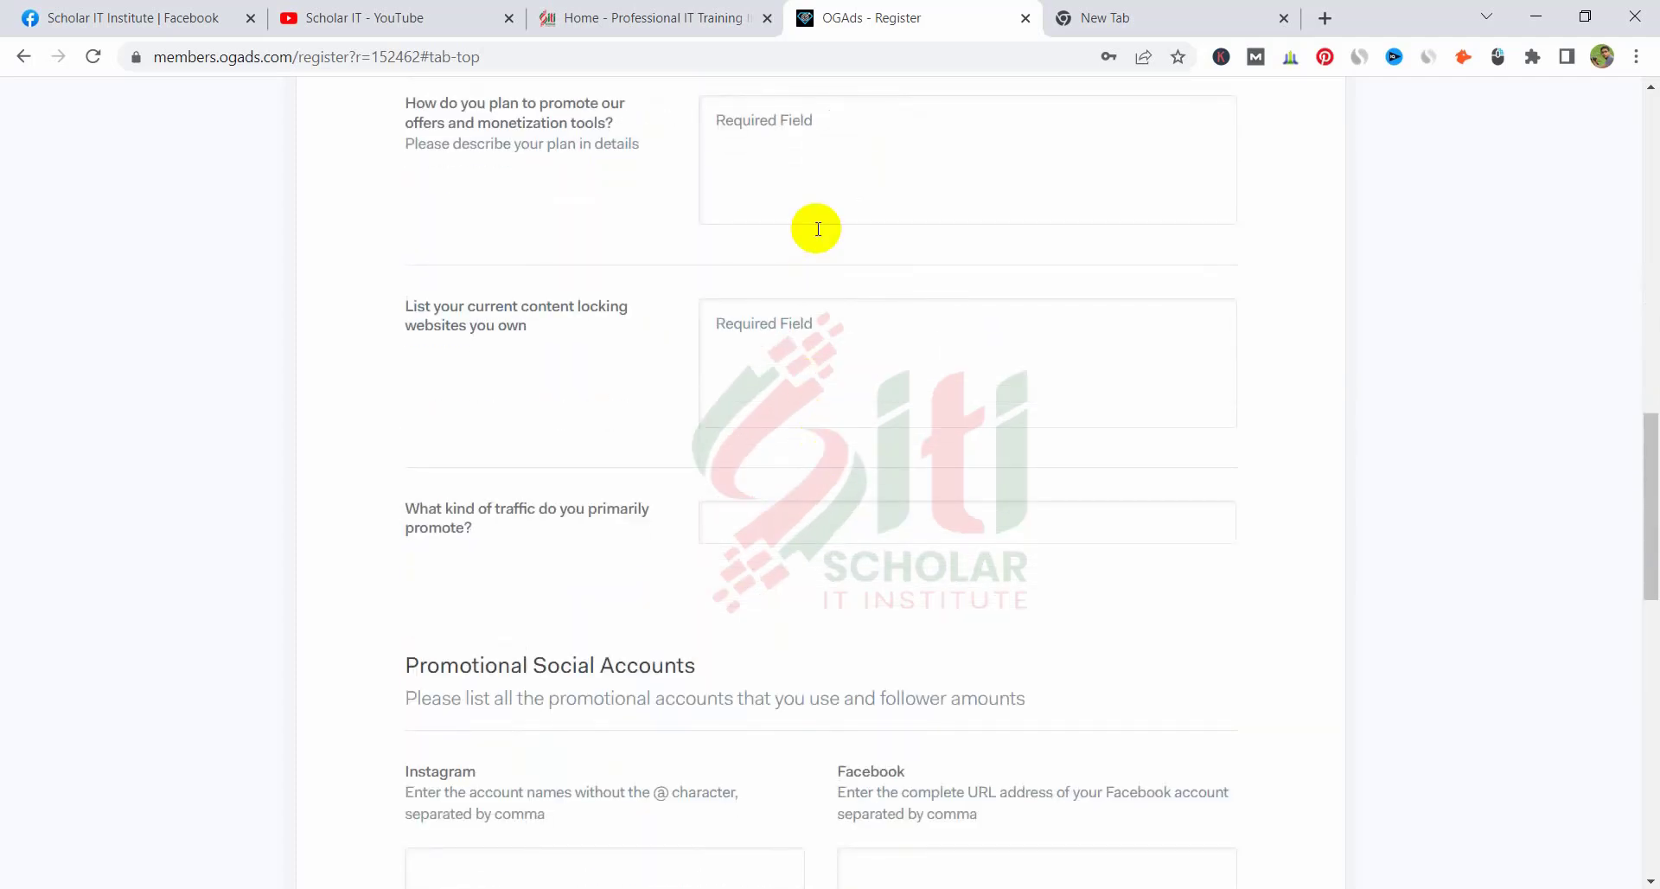
{"action": "scroll", "coordinate": [790, 397], "scroll_direction": "up", "scroll_amount": 3}
{"action": "left_click_drag", "start_coordinate": [397, 298], "coordinate": [1153, 814]}
{"action": "left_click", "coordinate": [1223, 744]}
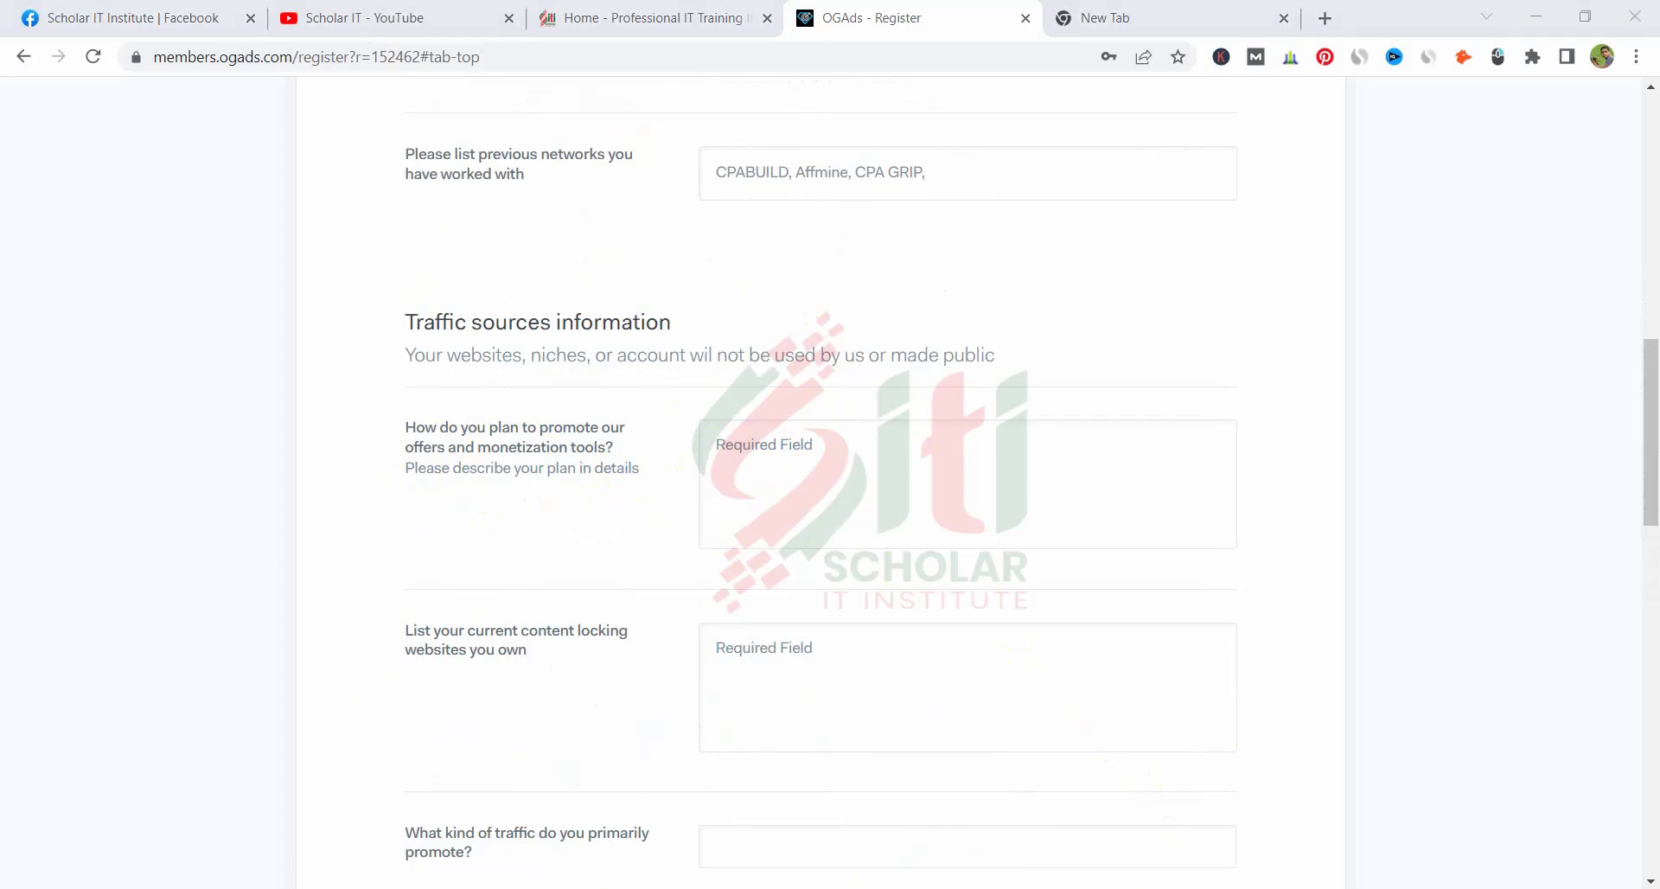
Step: Describe the promotion plan with social media, YouTube, Google search and paid ad campaigns, and apply the suggested capitalization for YouTube, Instagram and Pinterest
{"action": "left_click", "coordinate": [899, 444]}
{"action": "type", "text": "I will promote Your Offer by Social Media , youtube and google search engine,  I have many different promotional method  like,  Social media marketing like as, Facebook, twitter, instagram, pinterest, and also some paid campaign like Google ads, BING Ads, Facebook Ads, Native Ads."}
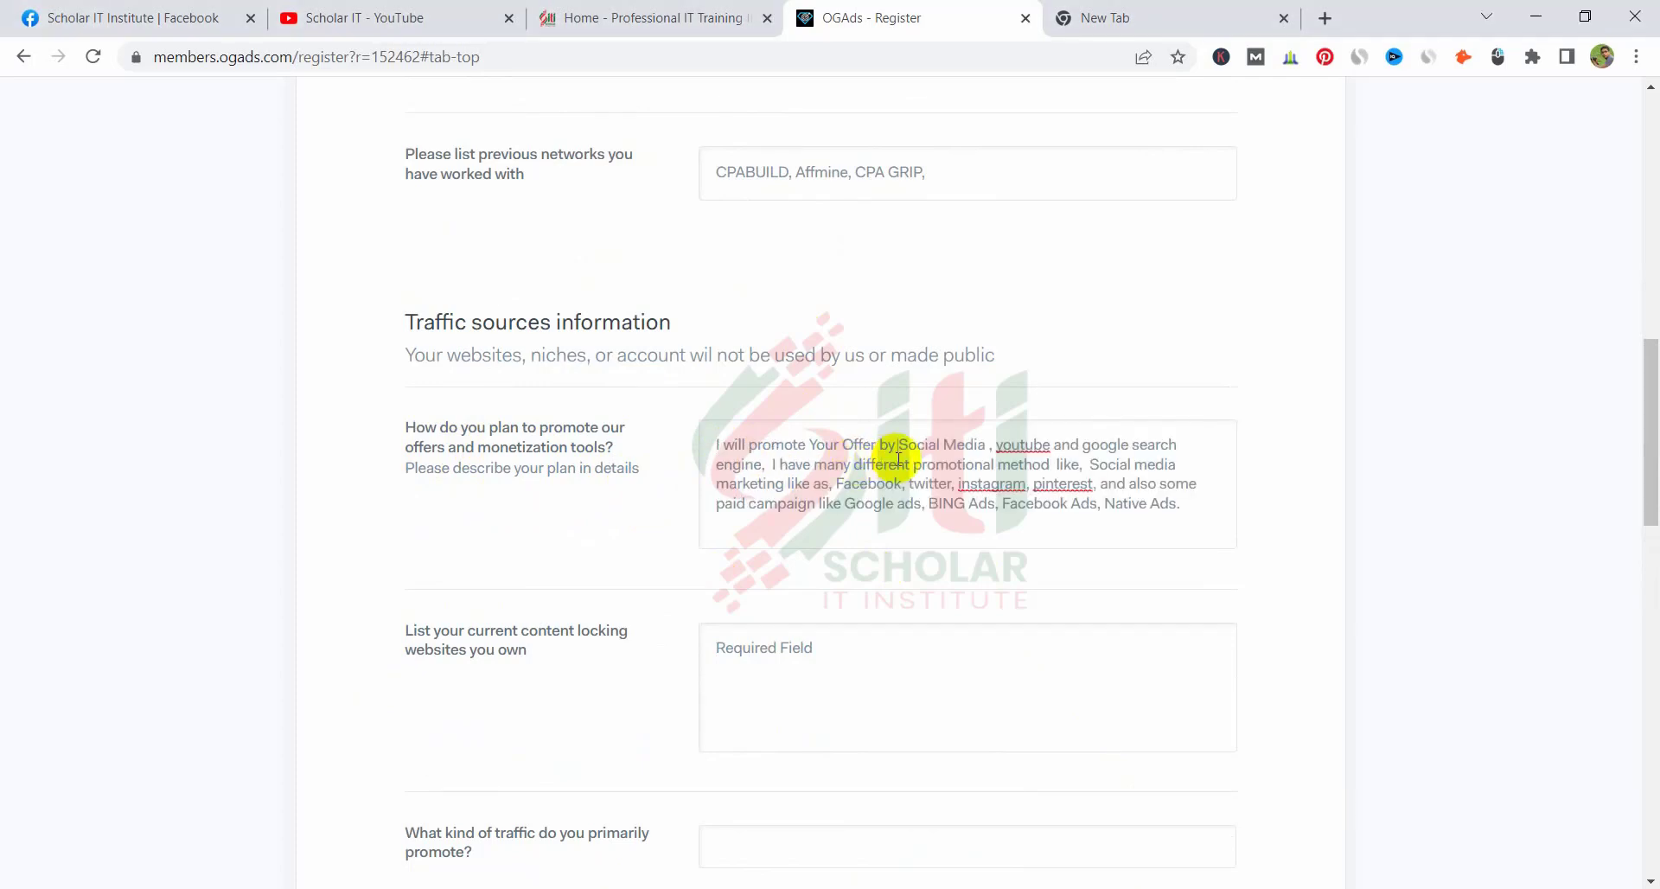
{"action": "right_click", "coordinate": [1027, 445]}
{"action": "left_click", "coordinate": [1089, 458]}
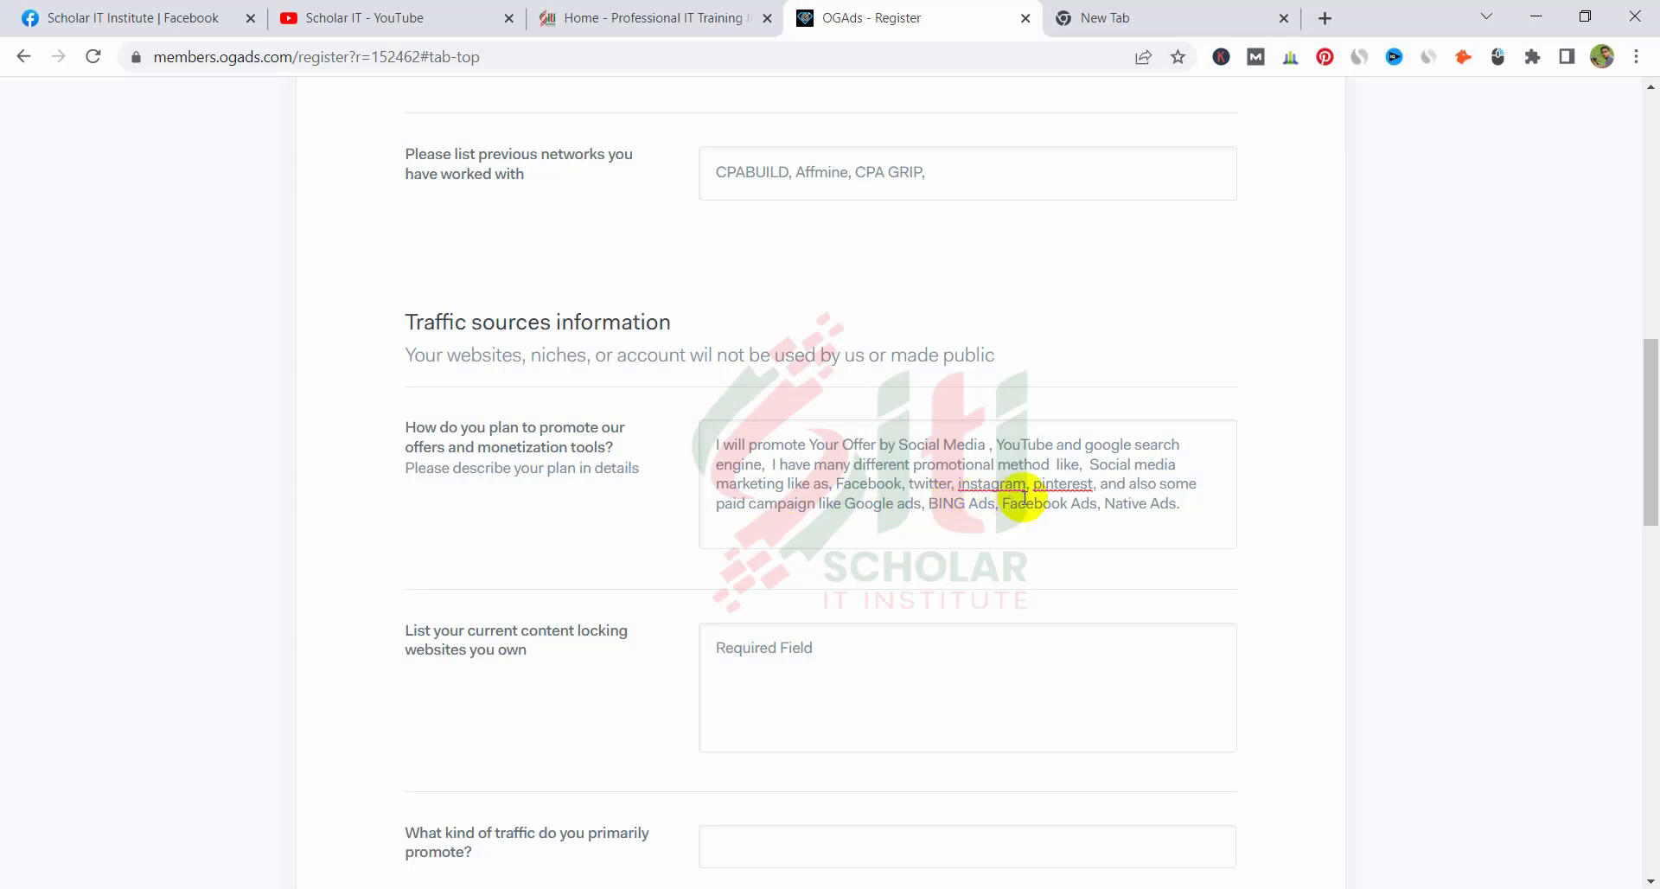
{"action": "right_click", "coordinate": [998, 484]}
{"action": "left_click", "coordinate": [1060, 503]}
{"action": "right_click", "coordinate": [1049, 486]}
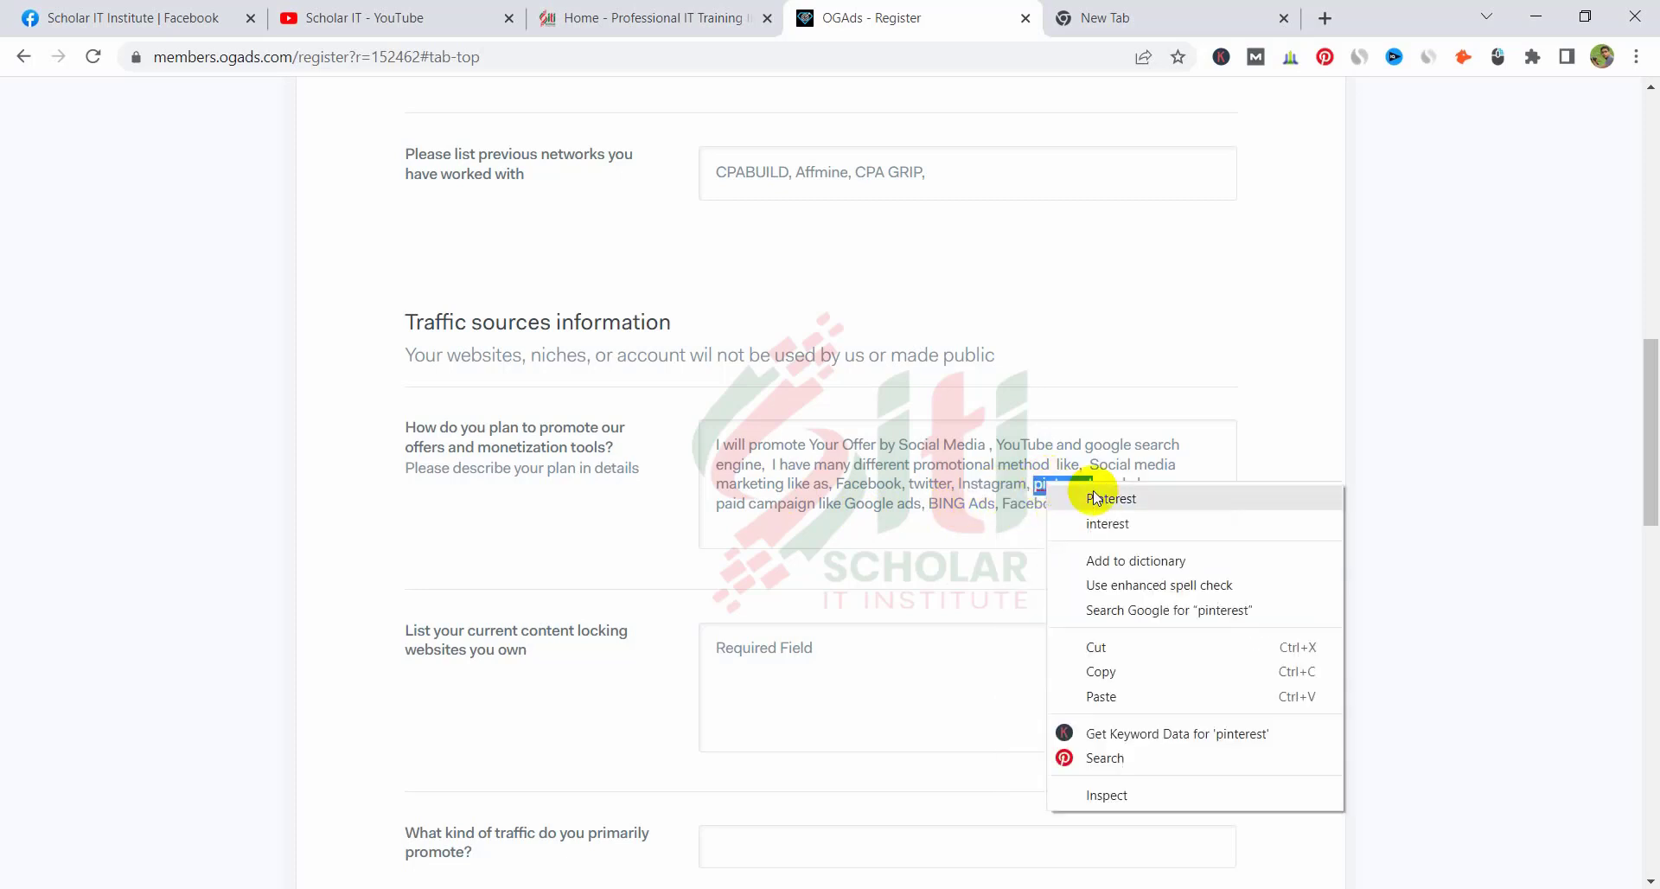
{"action": "left_click", "coordinate": [1095, 498]}
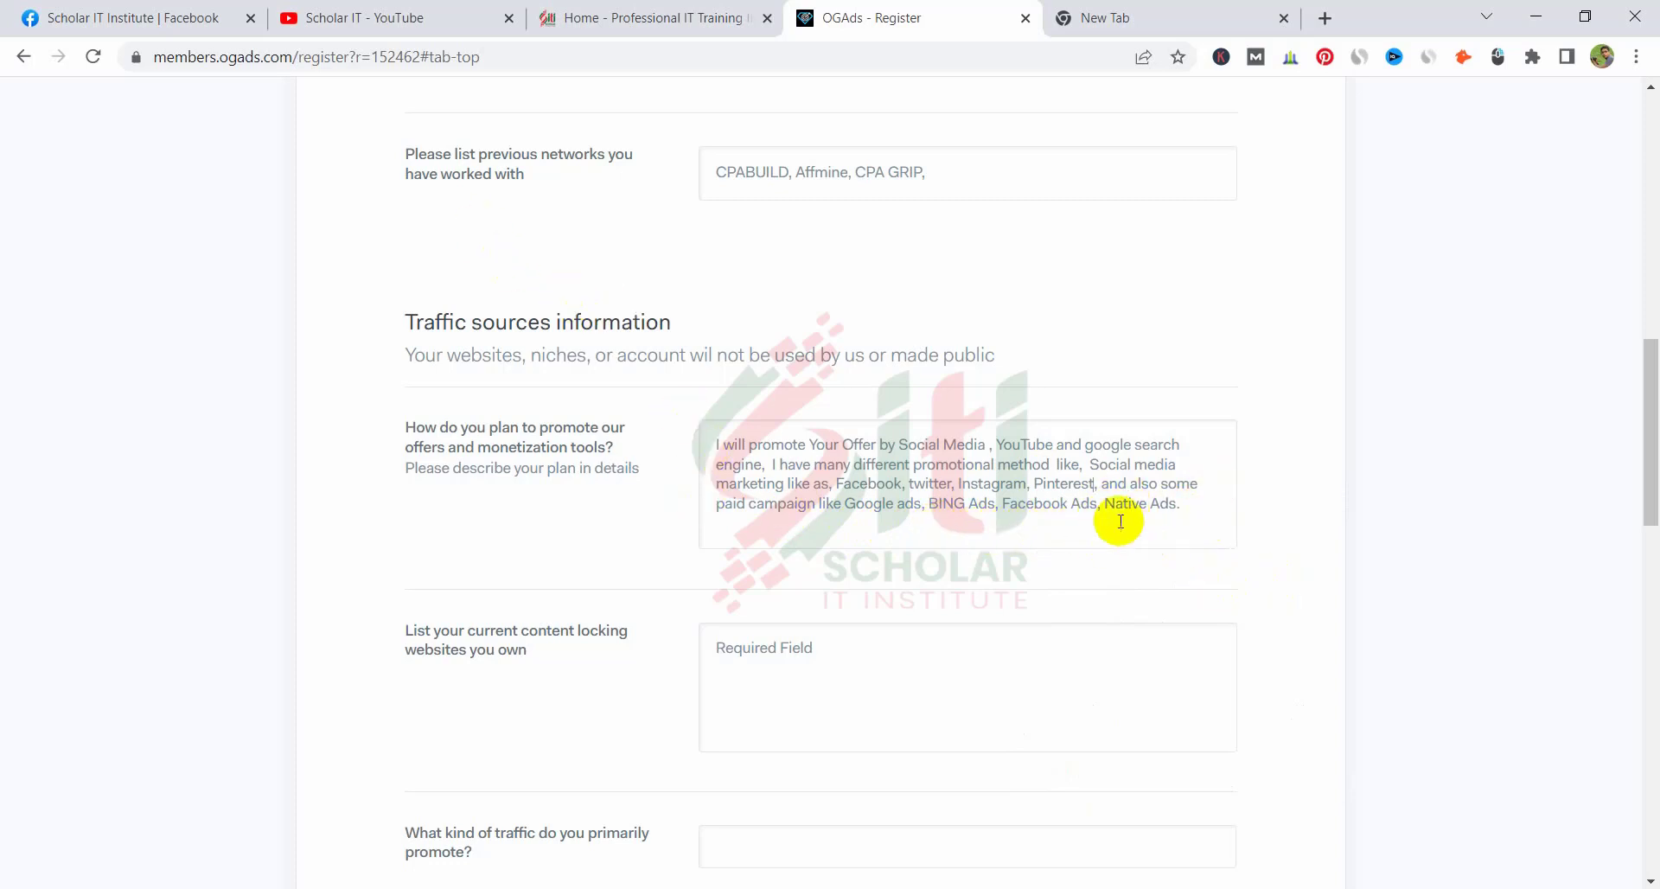
Step: Replace "Native Ads." at the end of the promotion plan with "and Others."
{"action": "left_click_drag", "start_coordinate": [1106, 508], "coordinate": [1226, 508]}
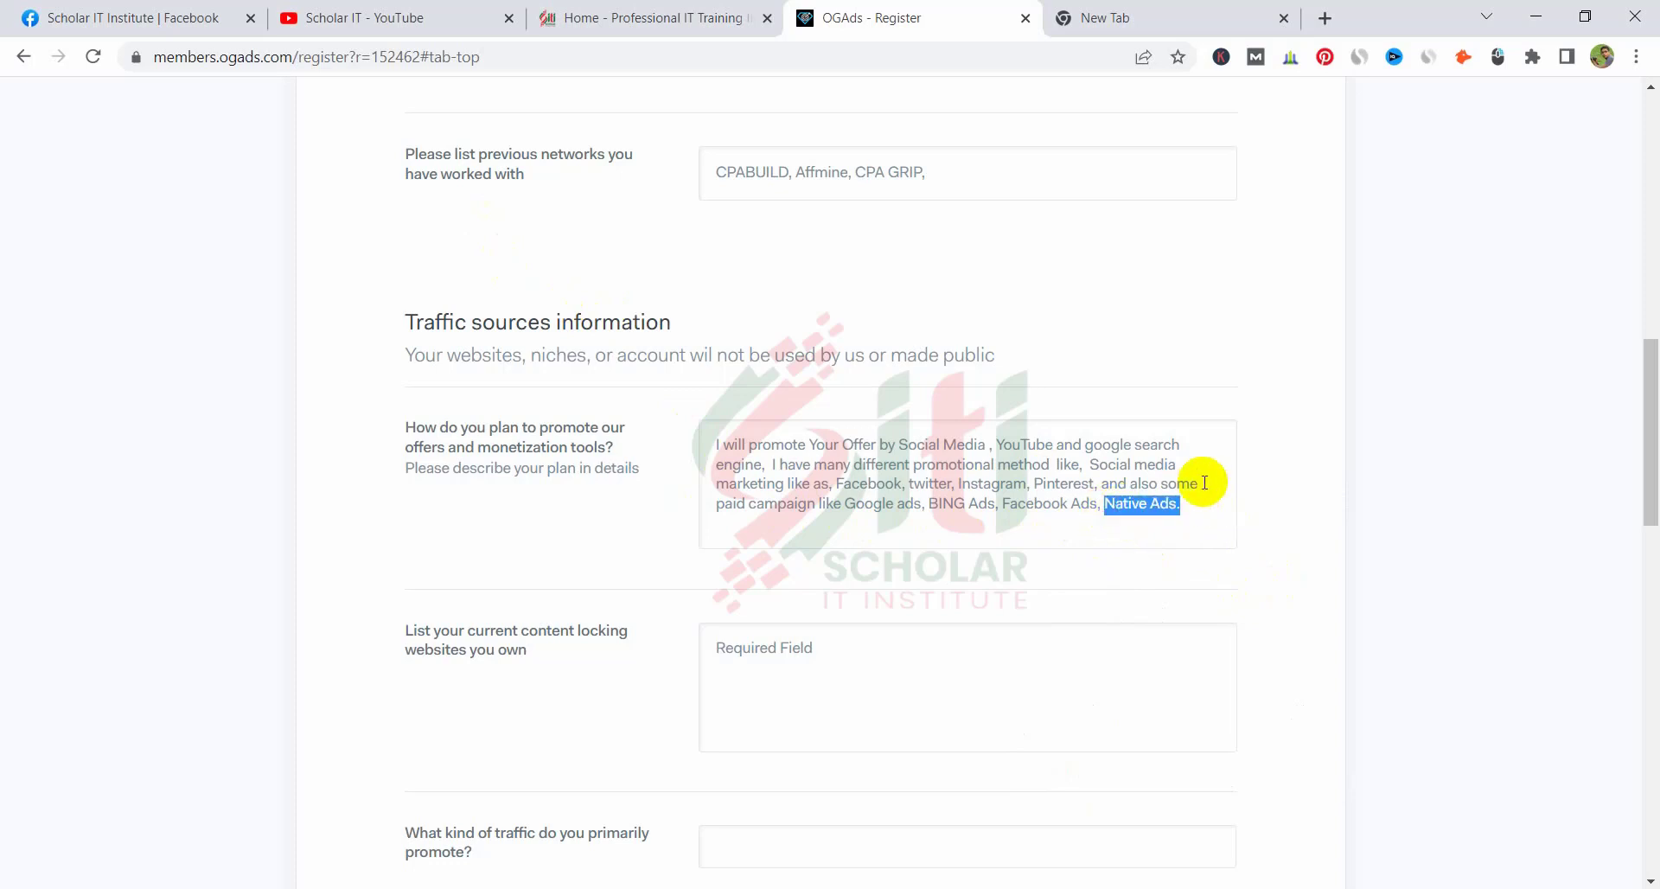
{"action": "key", "text": "BackSpace"}
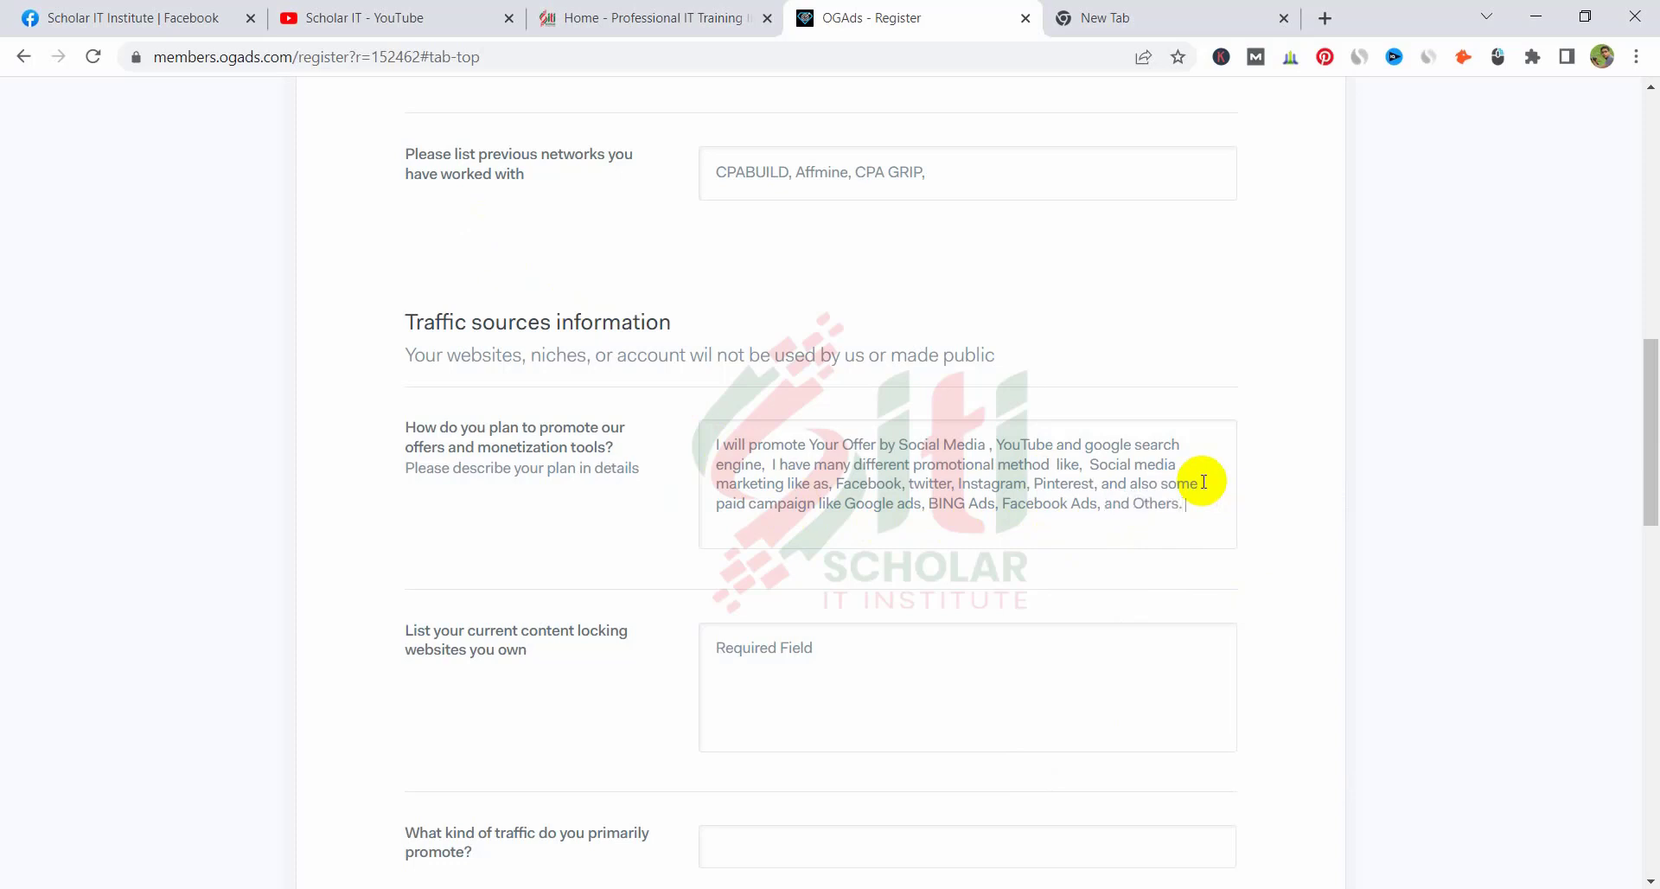
{"action": "scroll", "coordinate": [1122, 515], "scroll_direction": "down", "scroll_amount": 3}
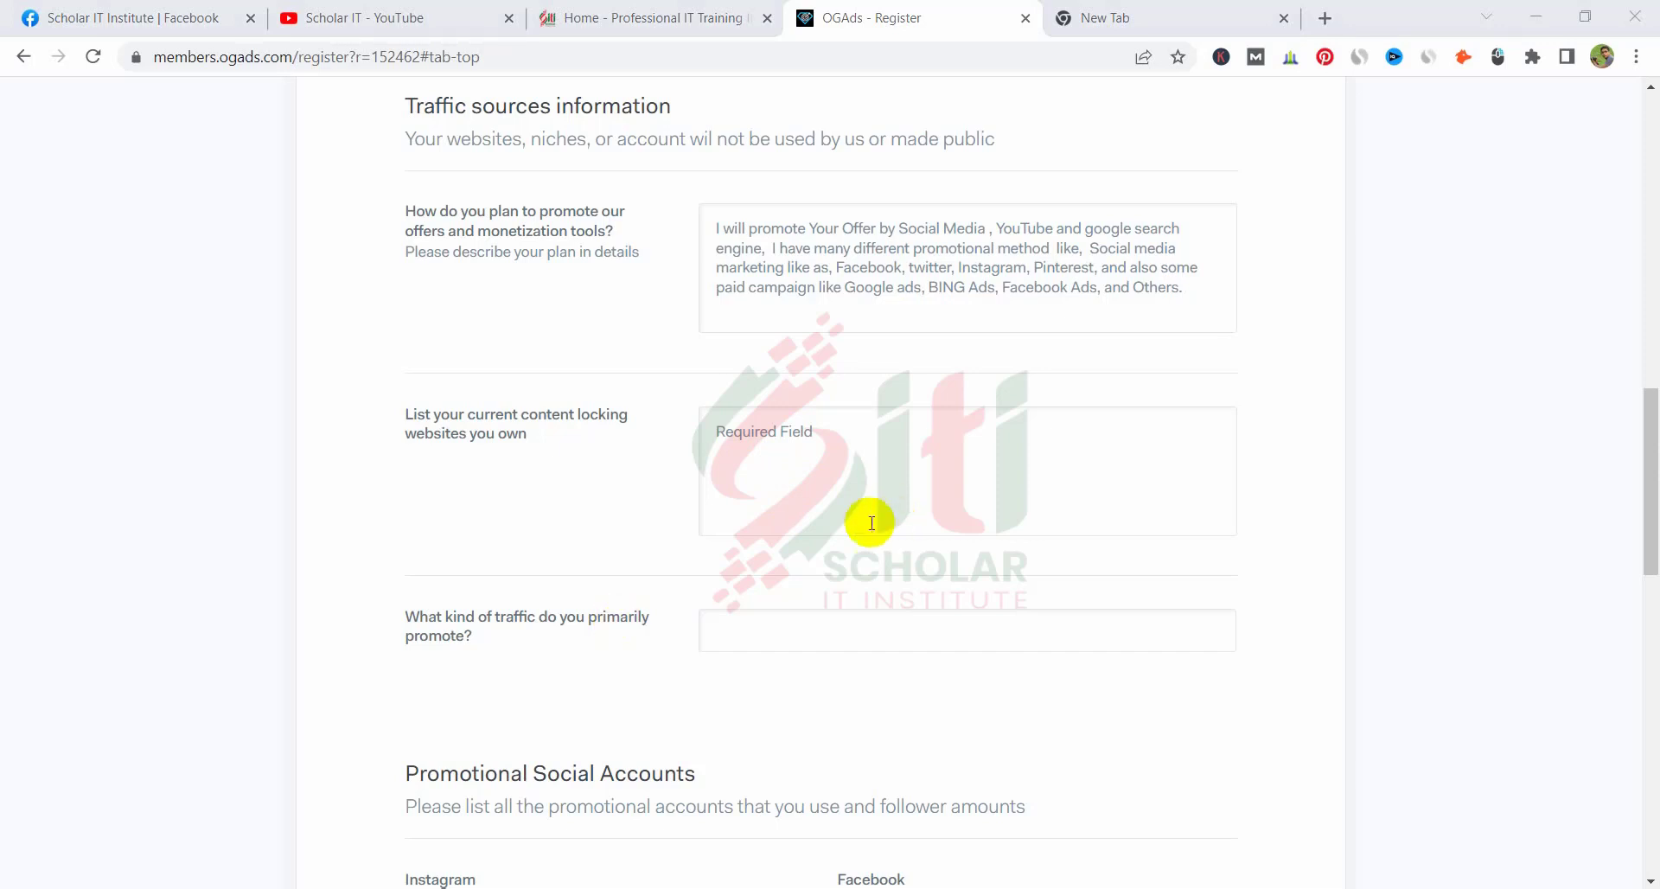
Step: Switch to the Scholar IT YouTube channel page and open the YouTube home page in a new tab
{"action": "left_click", "coordinate": [473, 23]}
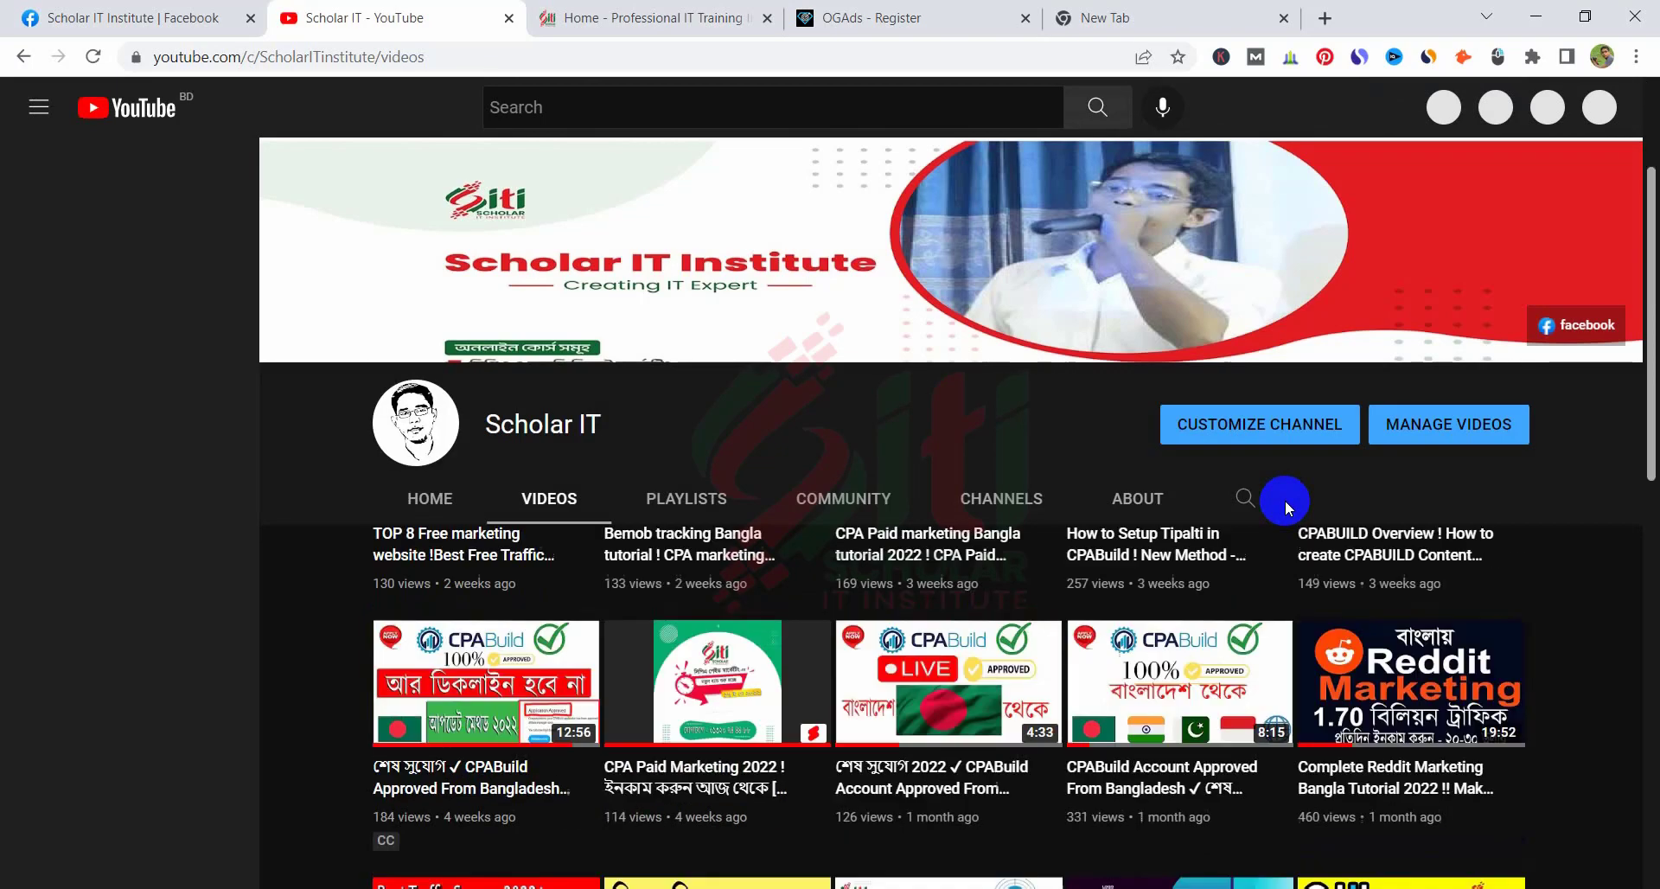
{"action": "scroll", "coordinate": [1285, 500], "scroll_direction": "down", "scroll_amount": 3}
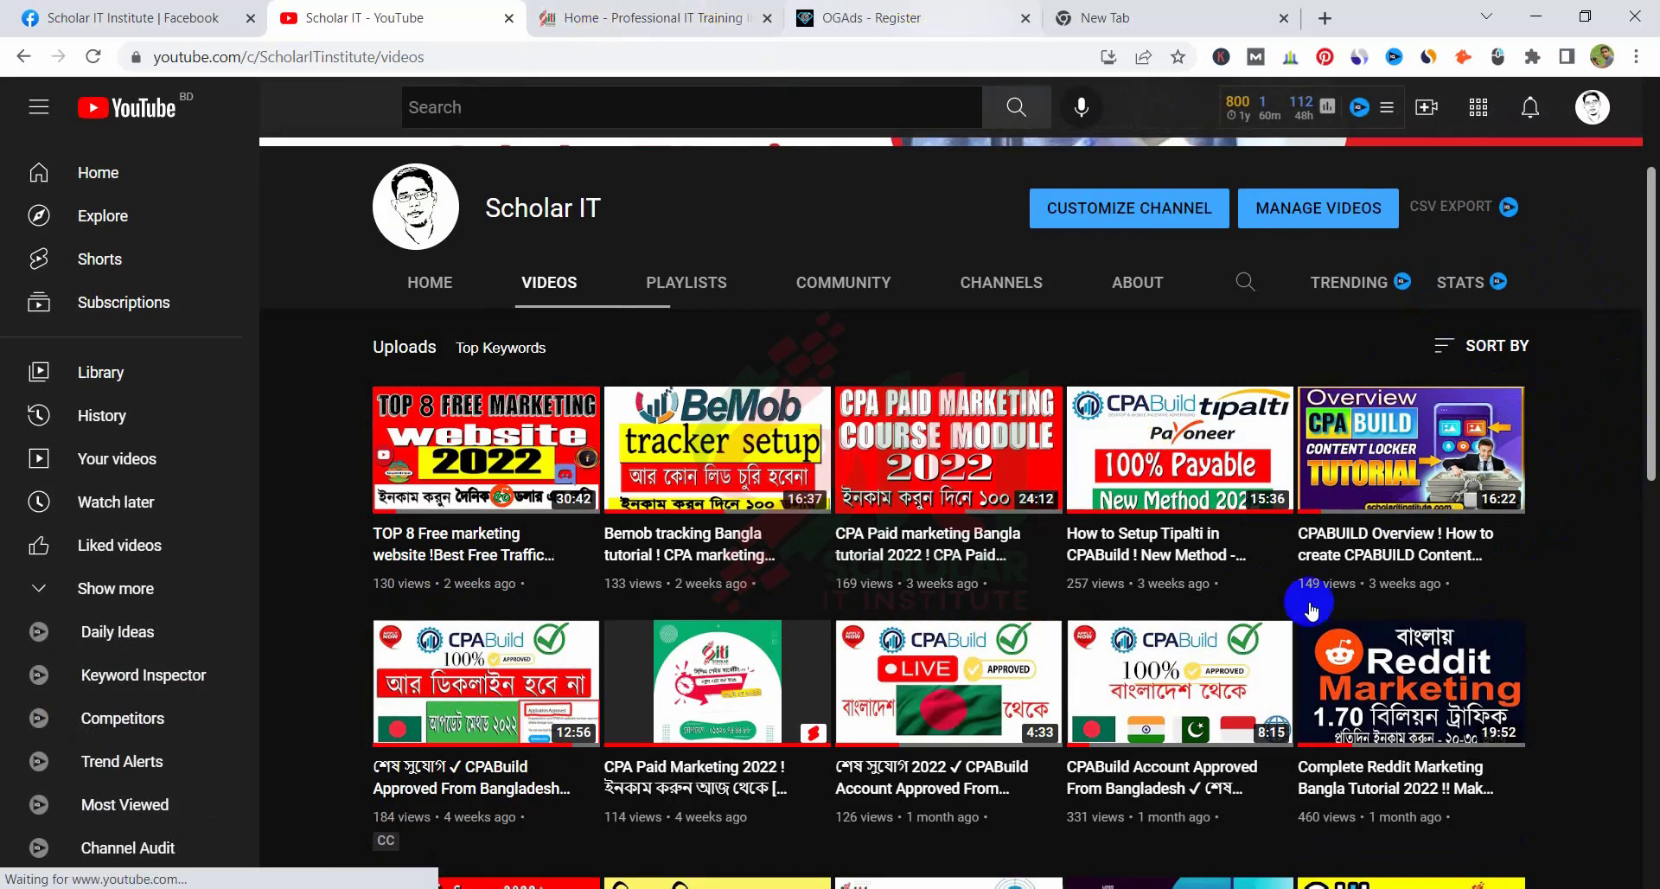
{"action": "right_click", "coordinate": [158, 113]}
{"action": "left_click", "coordinate": [182, 126]}
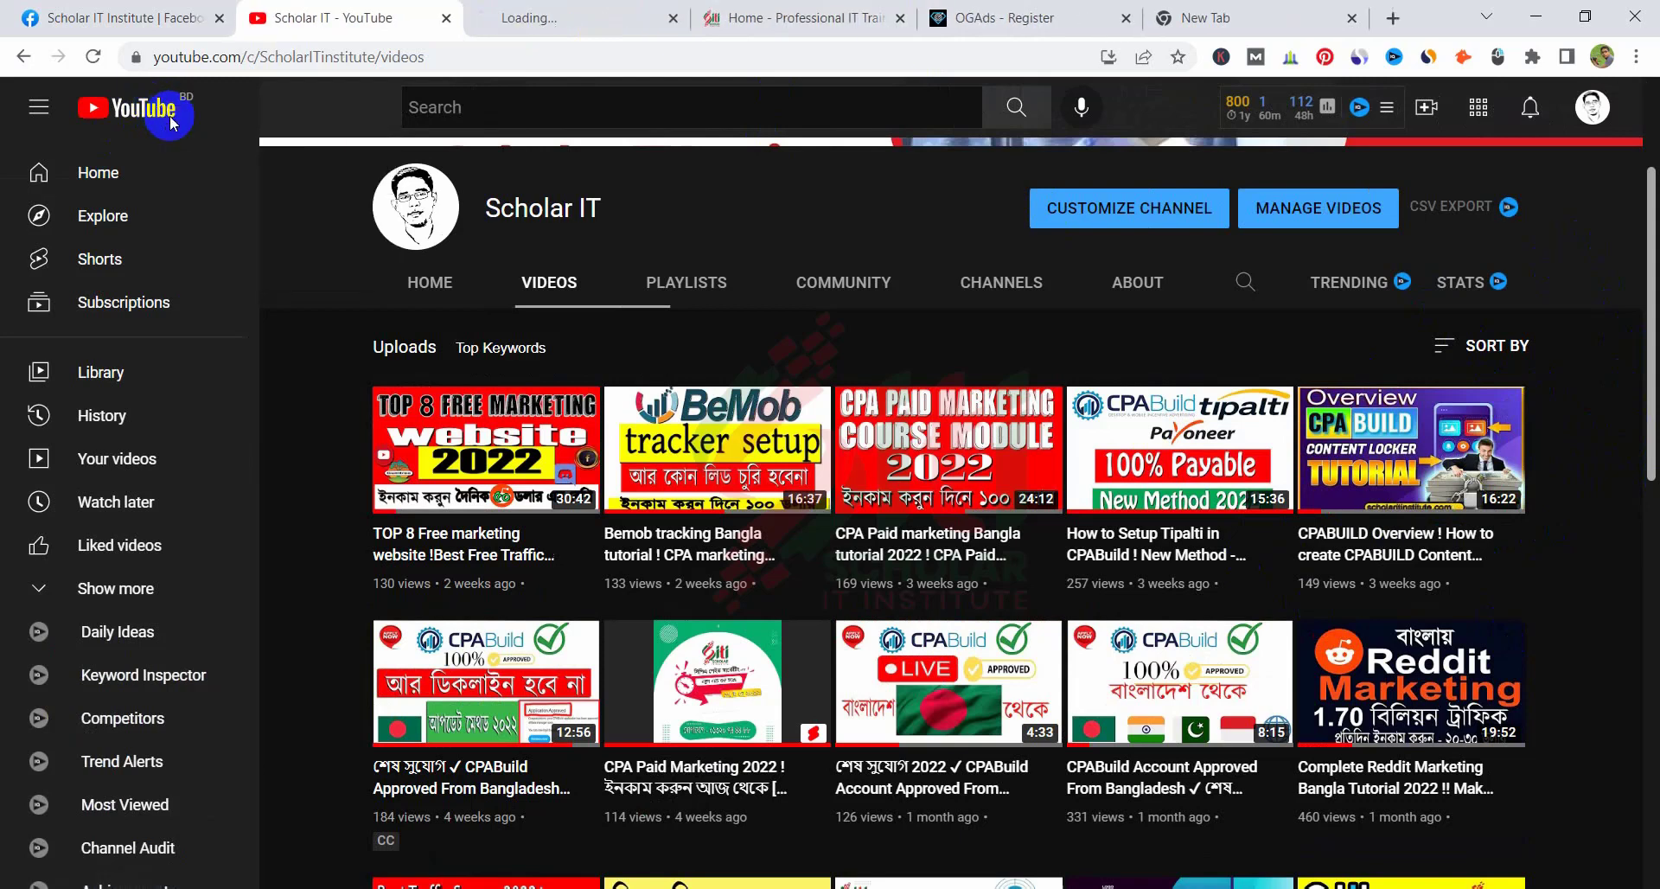
{"action": "left_click", "coordinate": [558, 12]}
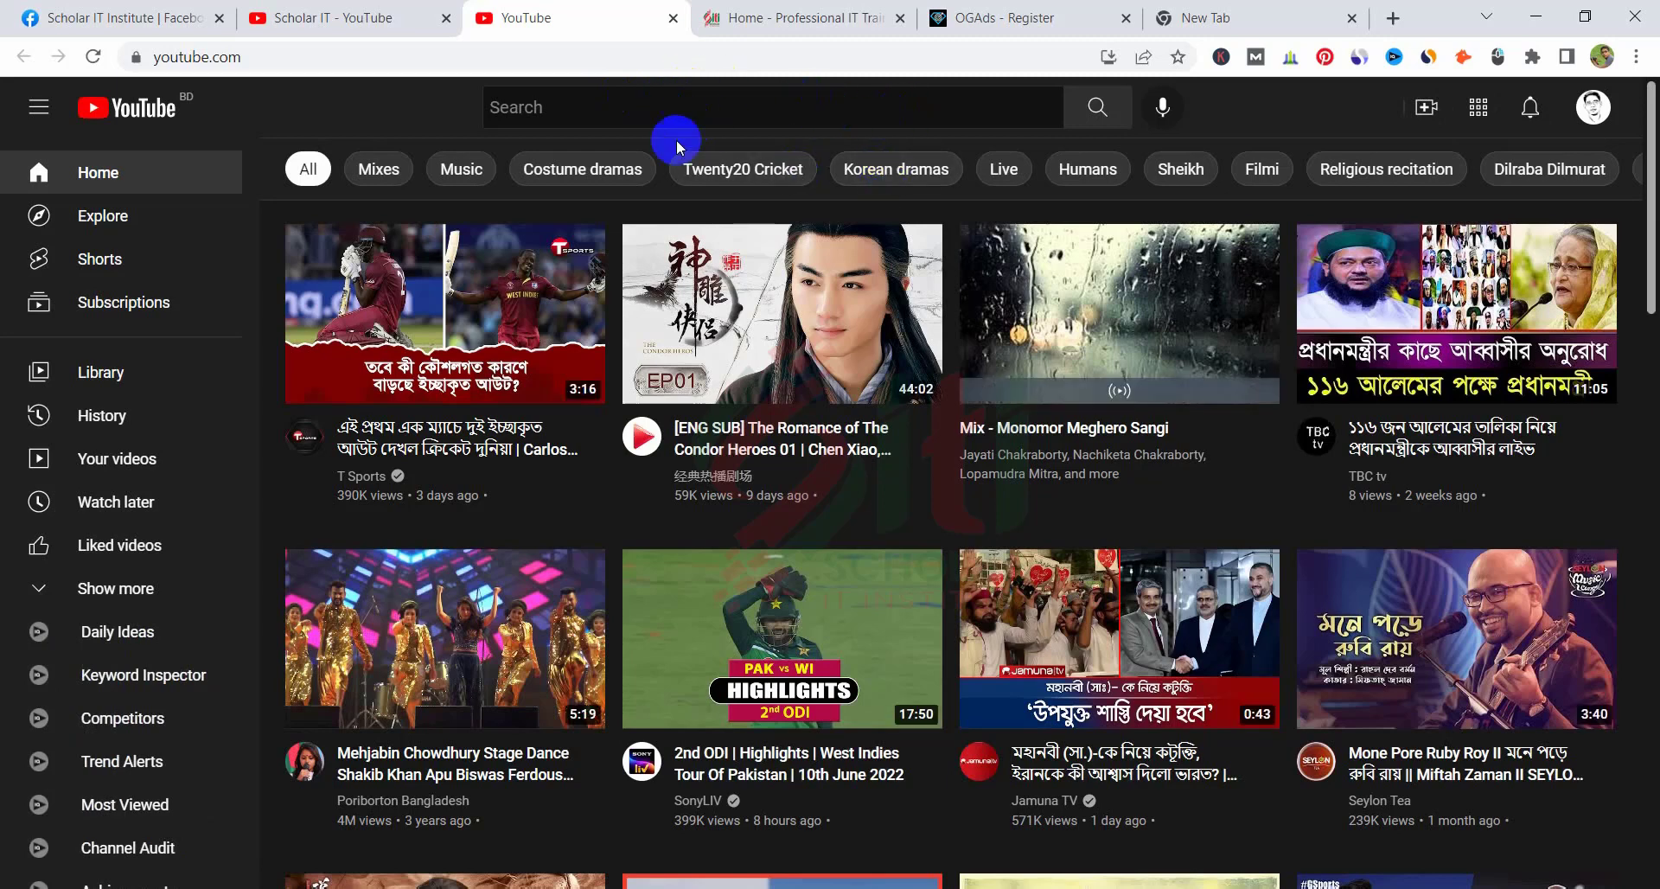
Step: Search YouTube for "amazon gift card codes" using the matching search suggestion
{"action": "left_click", "coordinate": [545, 107]}
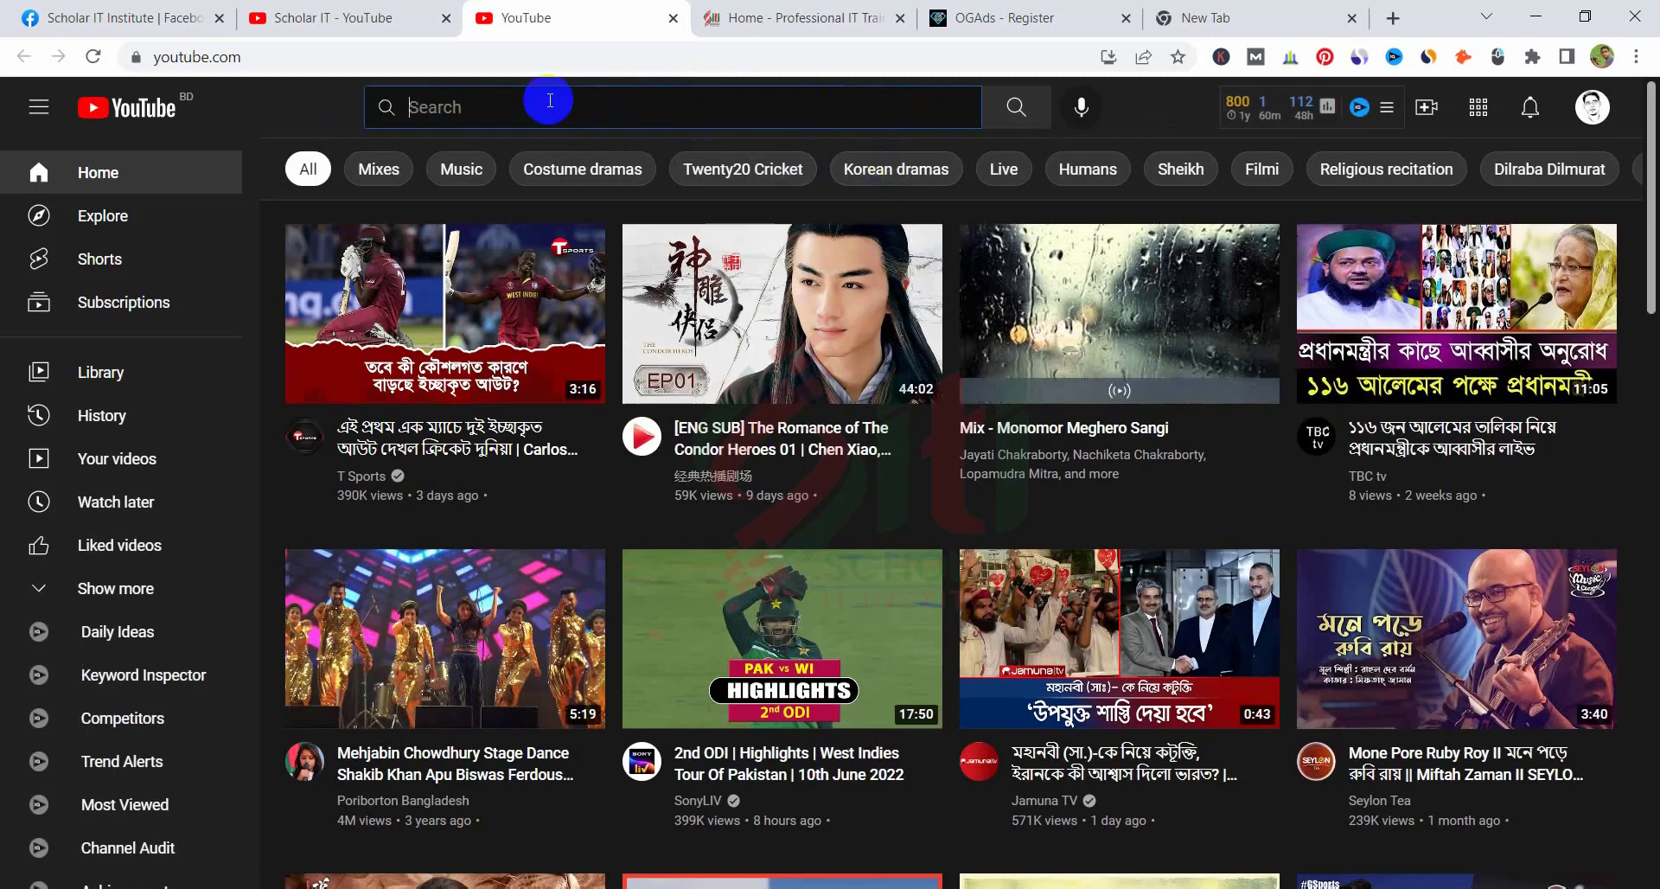
{"action": "type", "text": "amazon"}
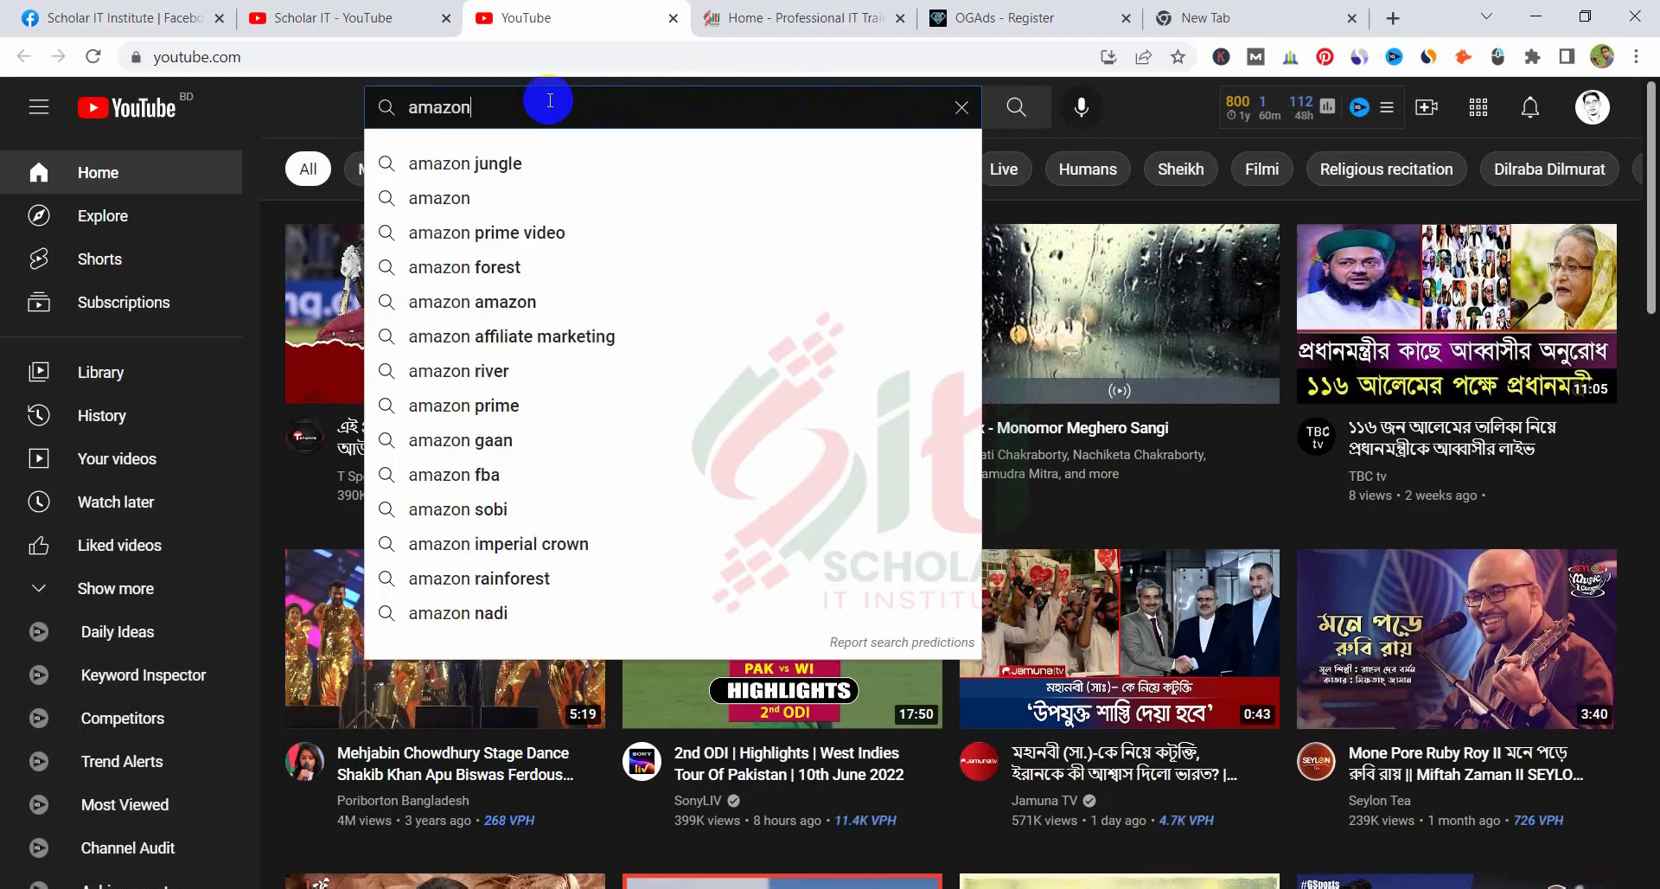
{"action": "type", "text": " gift"}
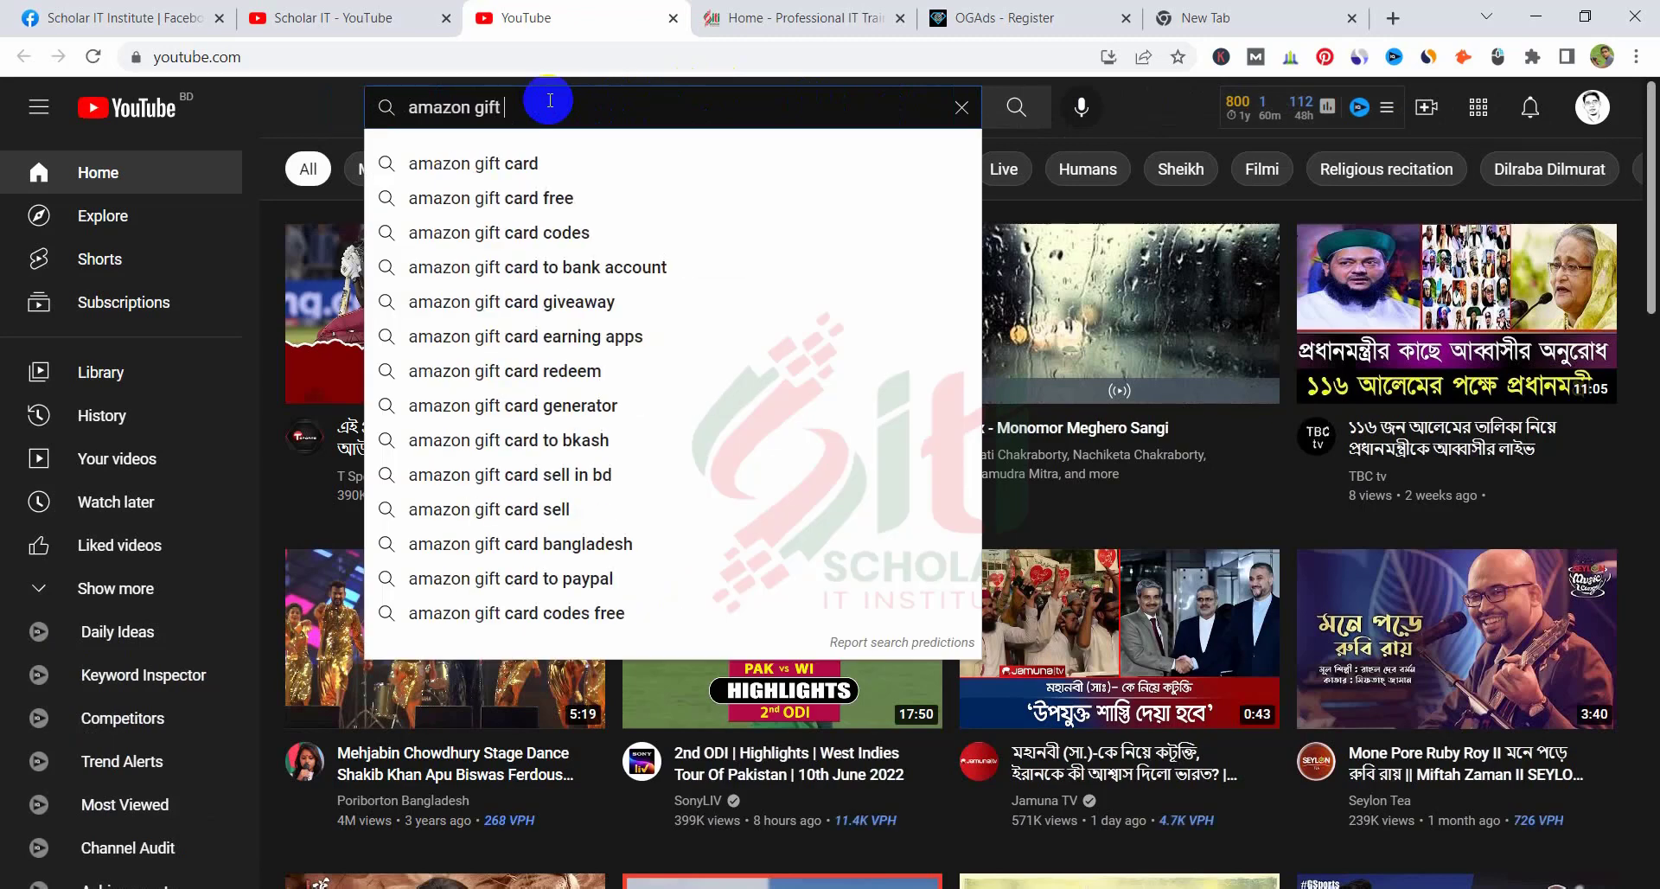
{"action": "left_click", "coordinate": [624, 230]}
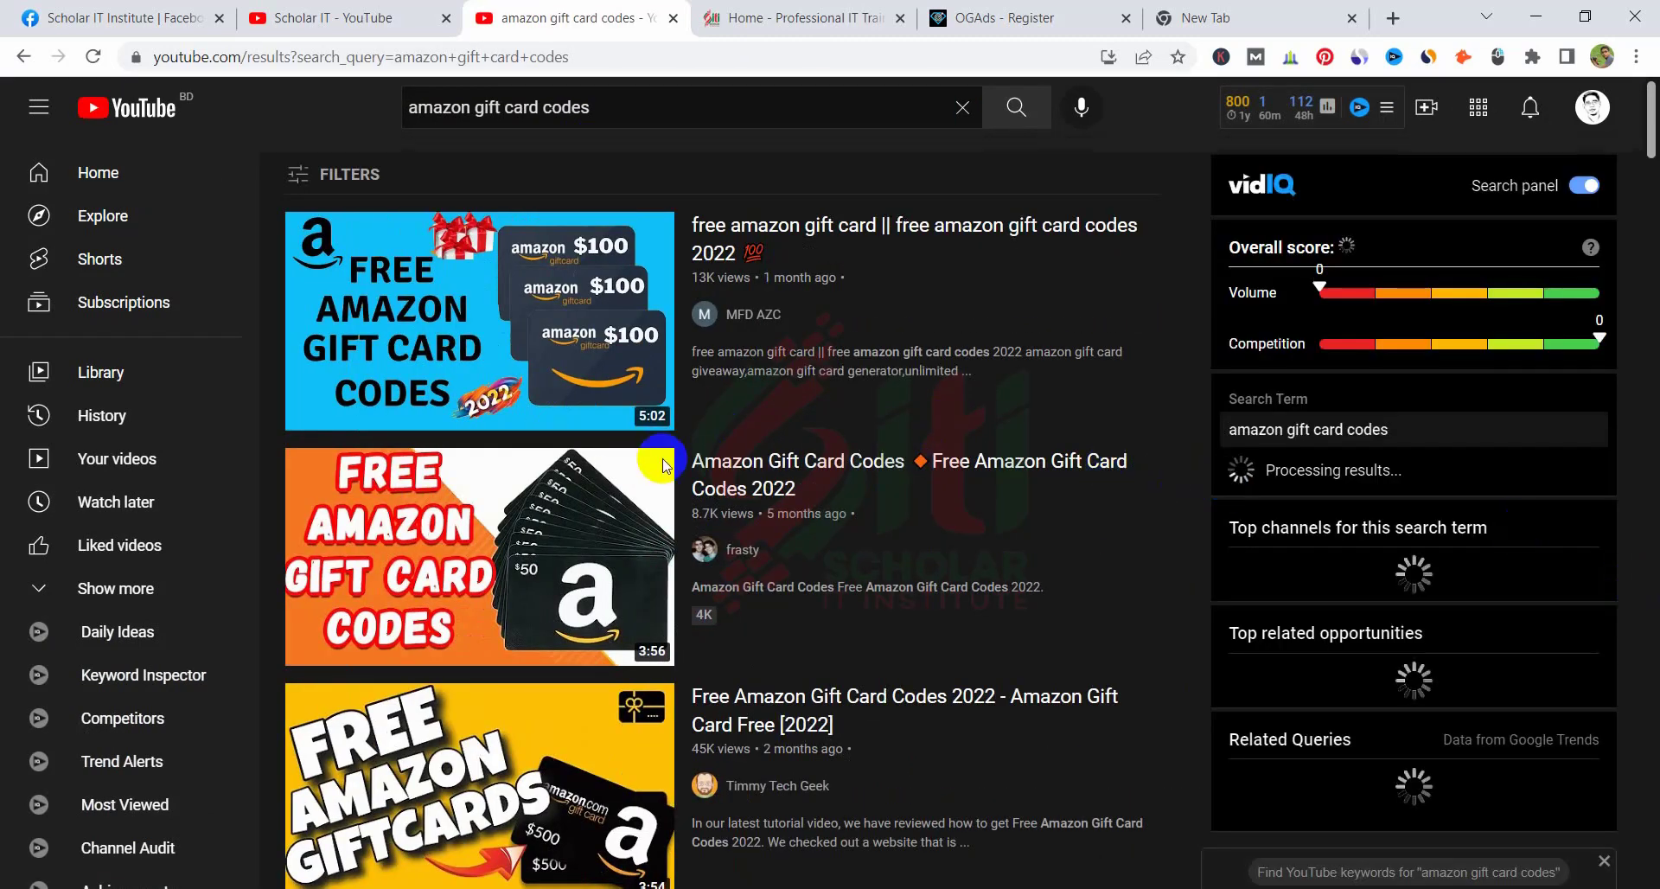
Step: Open the video "Free Amazon Gift Card Codes 2022 - Amazon Gift Card Free [2022]" from the search results and pause it
{"action": "scroll", "coordinate": [692, 454], "scroll_direction": "down", "scroll_amount": 1}
{"action": "scroll", "coordinate": [982, 444], "scroll_direction": "down", "scroll_amount": 3}
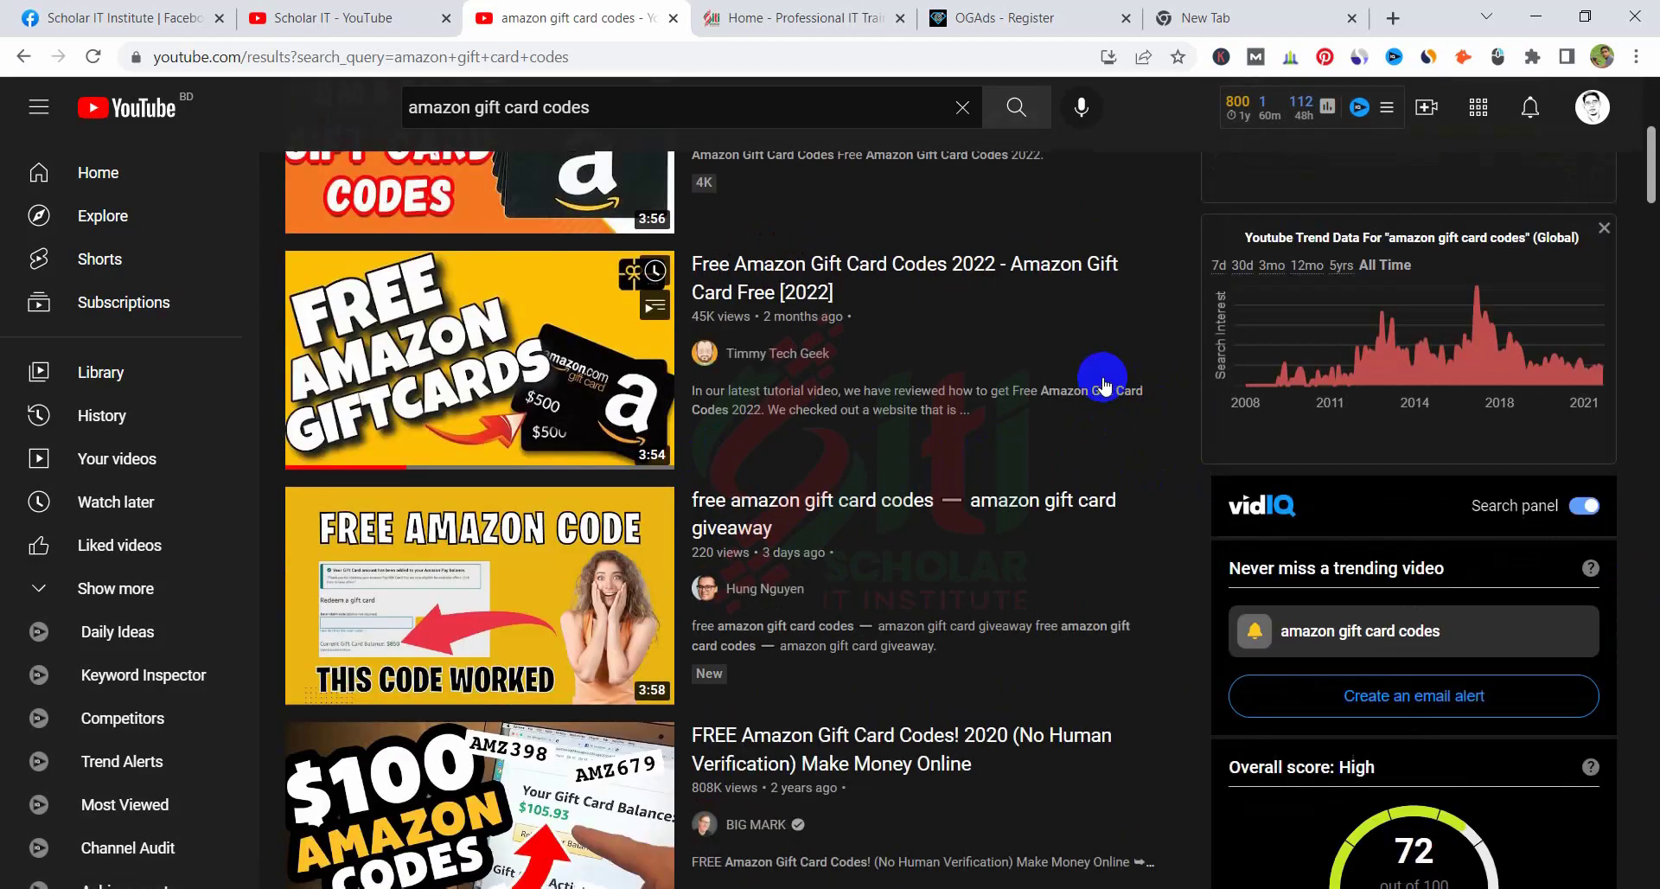
{"action": "scroll", "coordinate": [1102, 380], "scroll_direction": "up", "scroll_amount": 4}
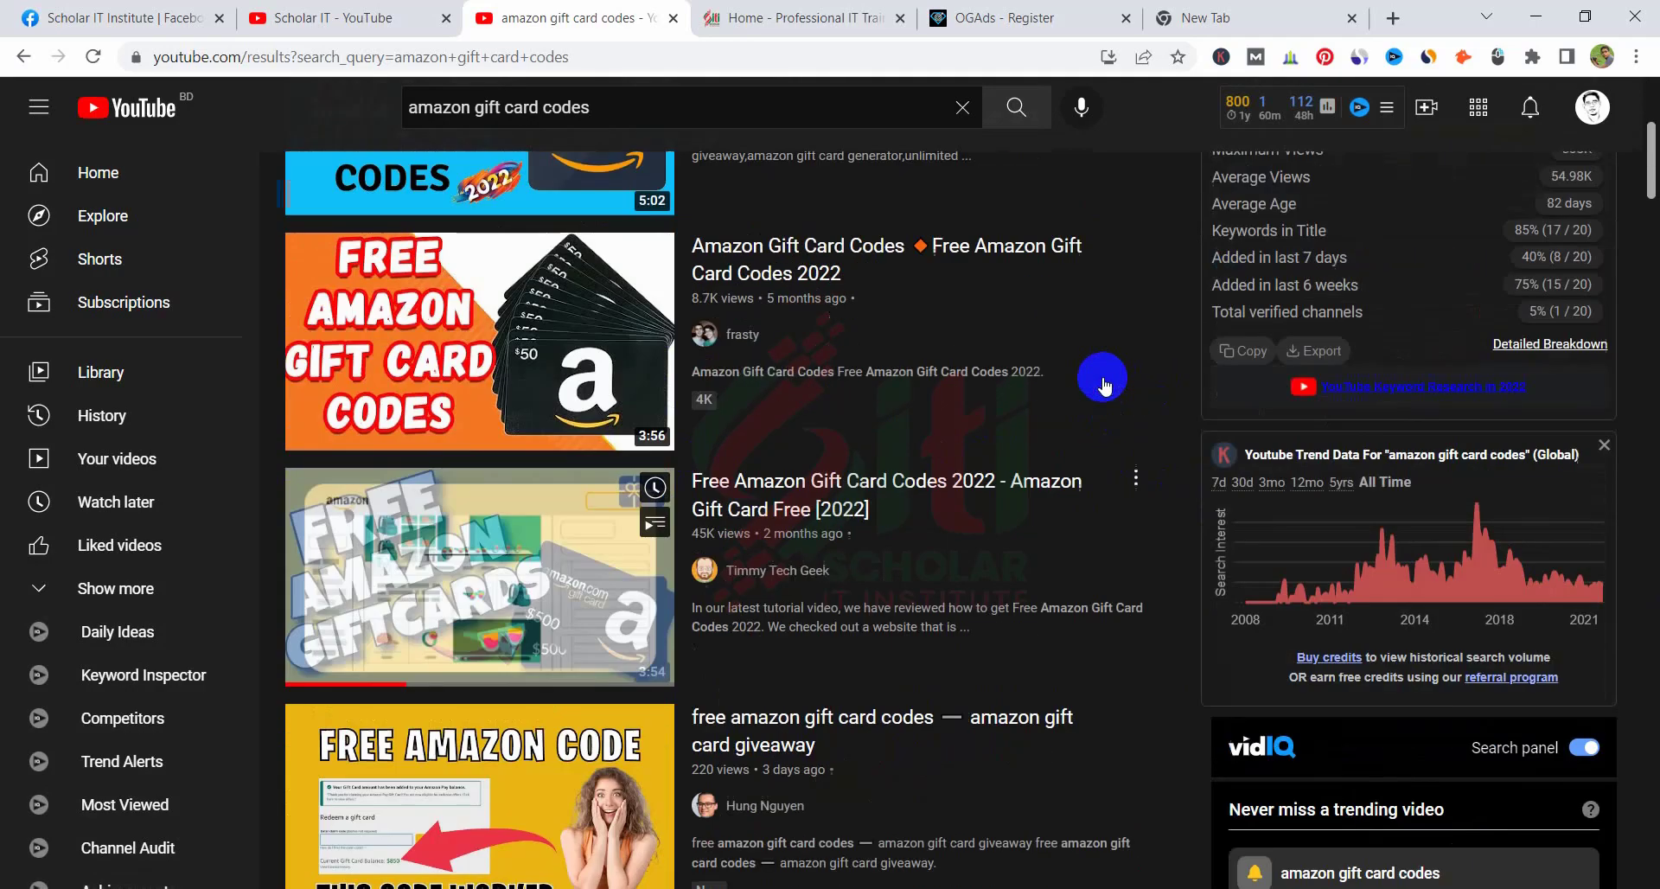
{"action": "scroll", "coordinate": [1055, 429], "scroll_direction": "down", "scroll_amount": 1}
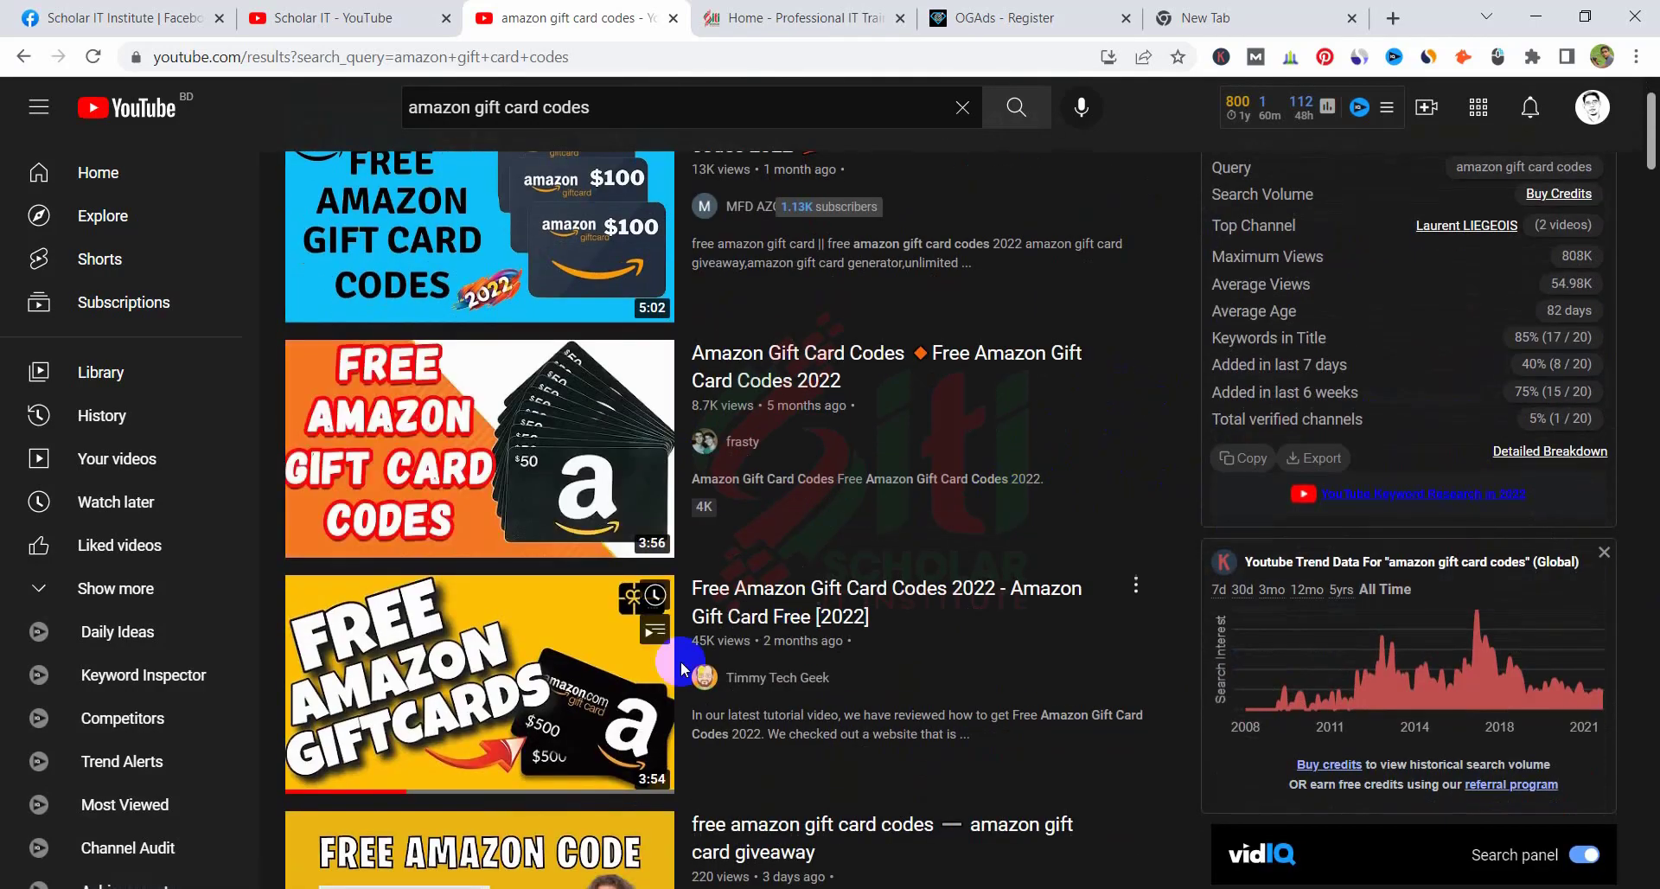
{"action": "left_click", "coordinate": [584, 674]}
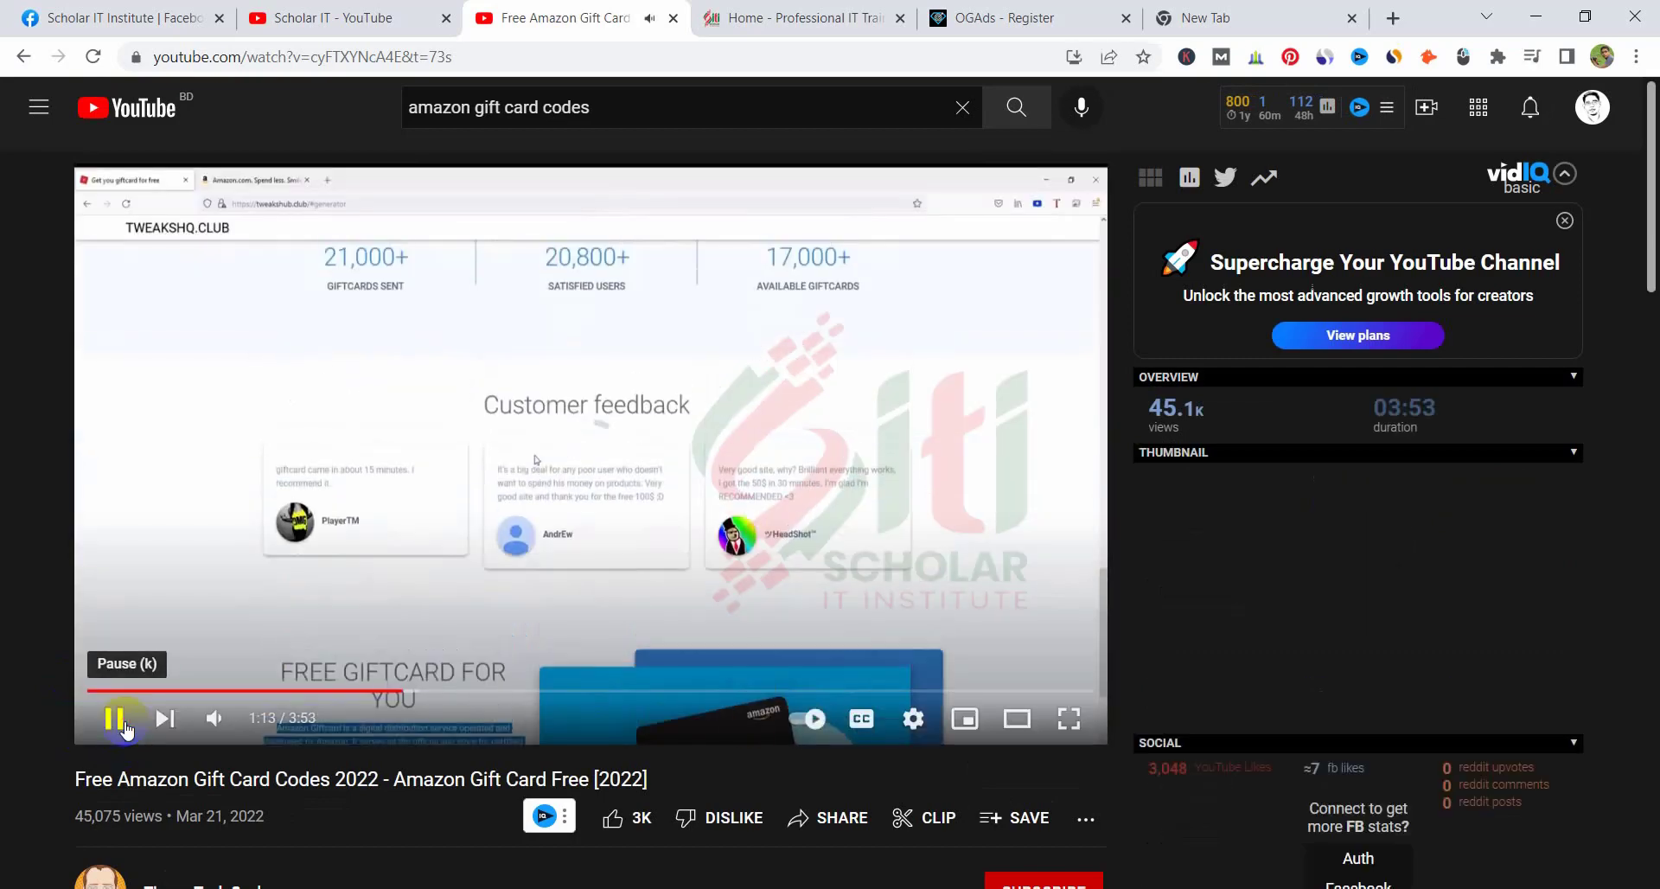
{"action": "left_click", "coordinate": [125, 729]}
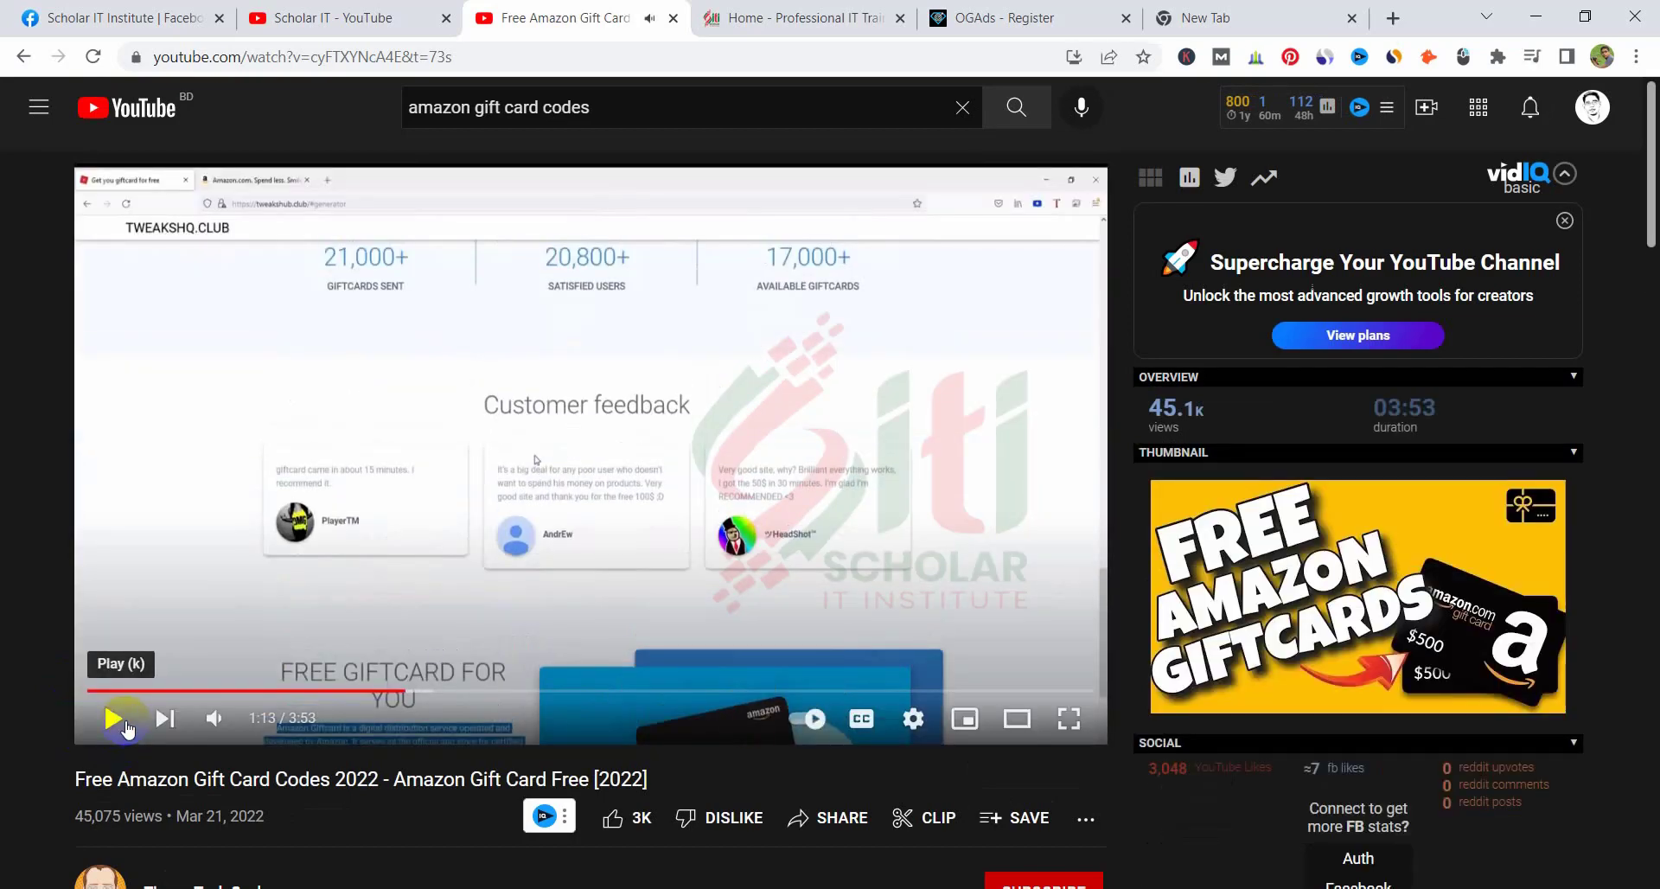